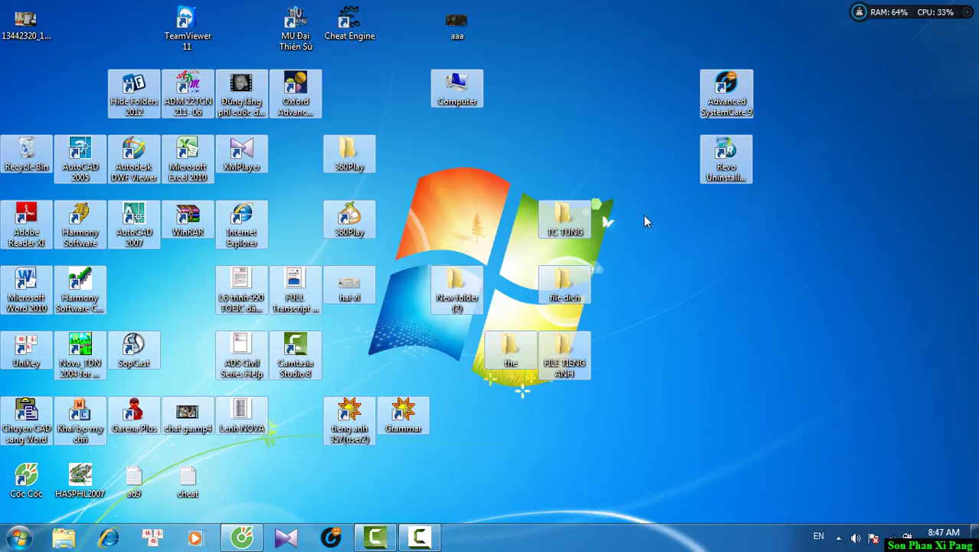
pyautogui.click(758, 264)
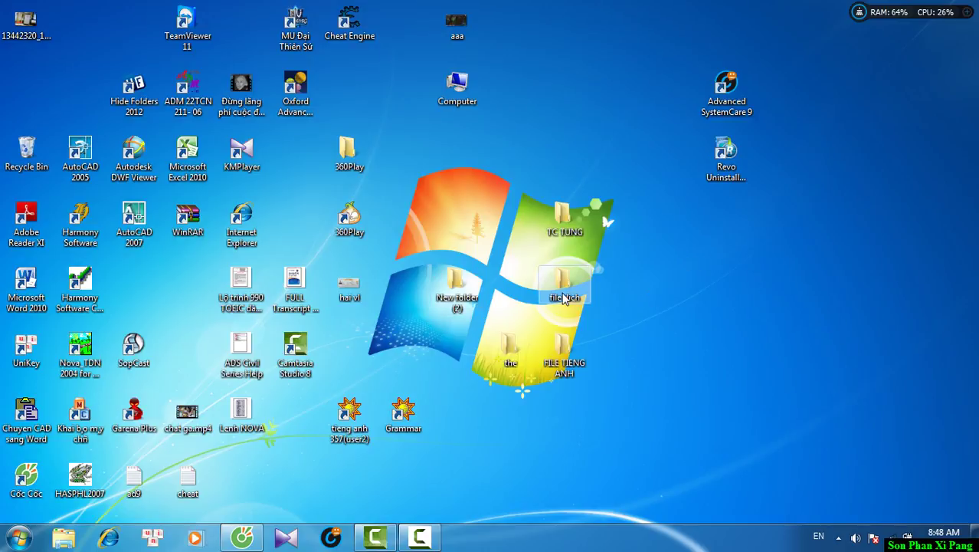
pyautogui.doubleClick(468, 285)
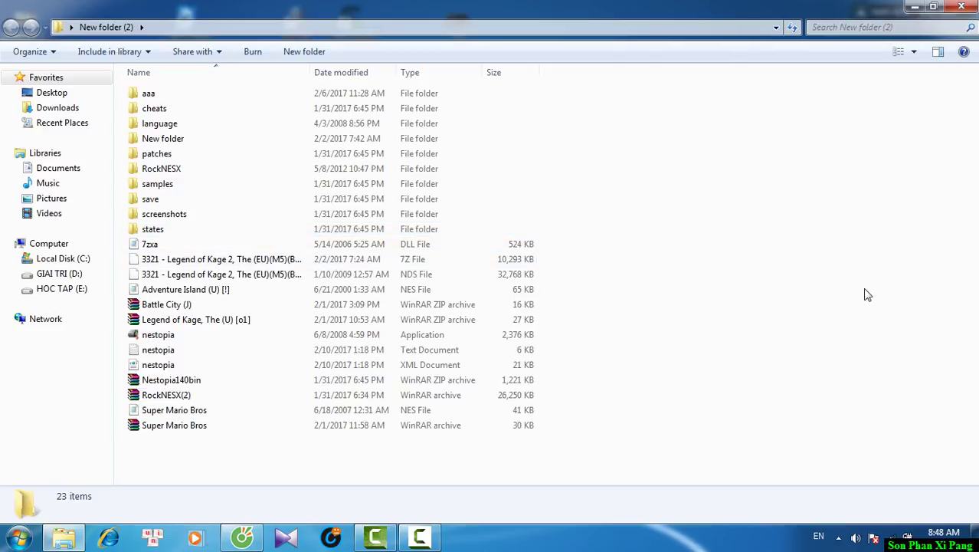
pyautogui.click(915, 6)
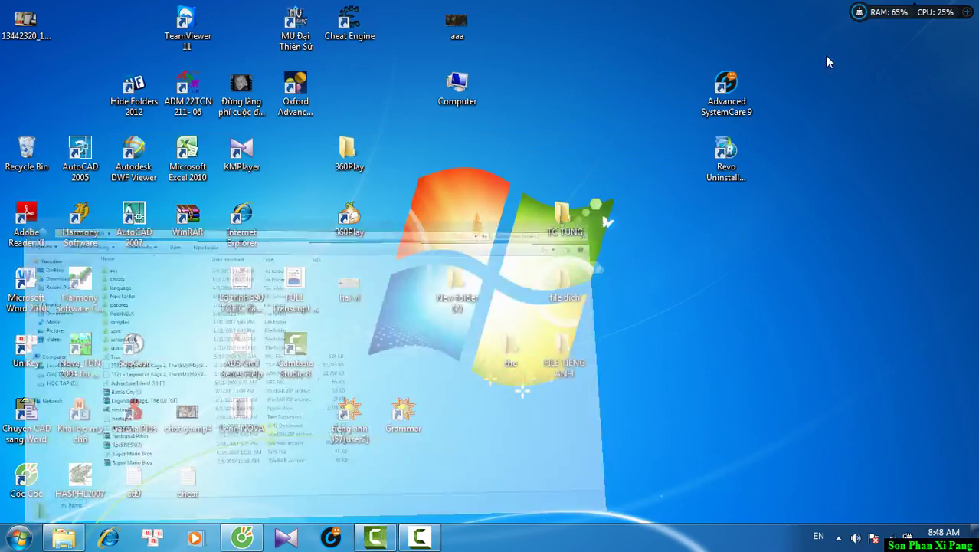
pyautogui.click(417, 538)
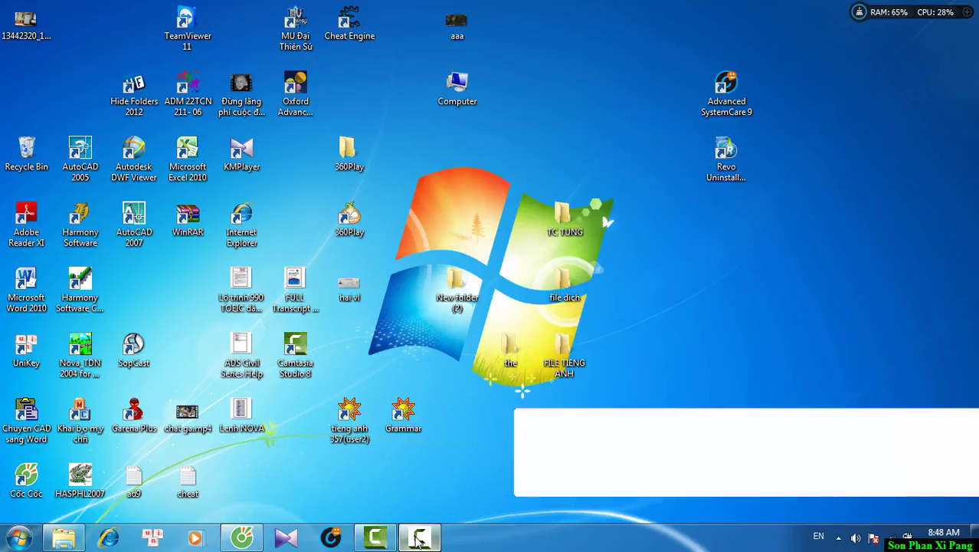
pyautogui.click(418, 538)
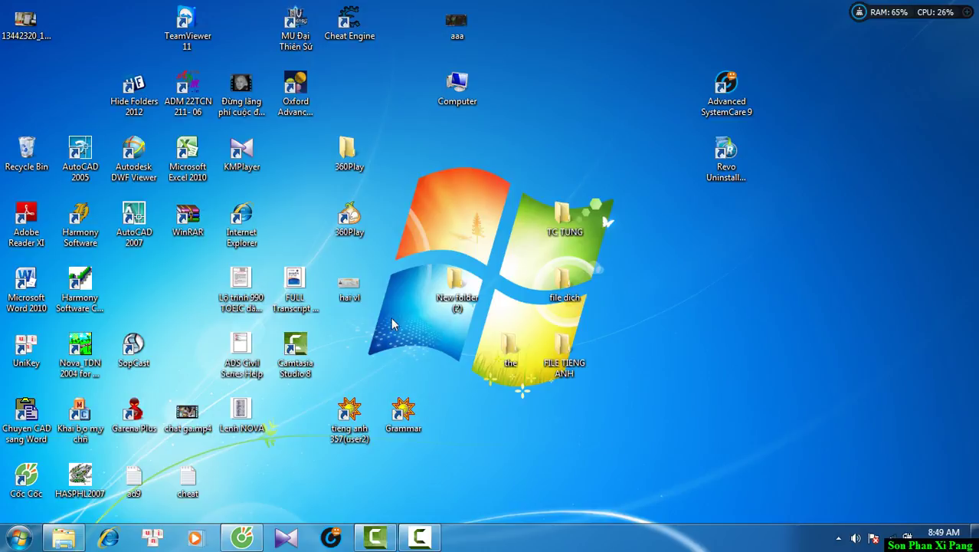
# - Open New folder (2) in a maximized window, point out the nestopia application, and return to the desktop
pyautogui.doubleClick(457, 289)
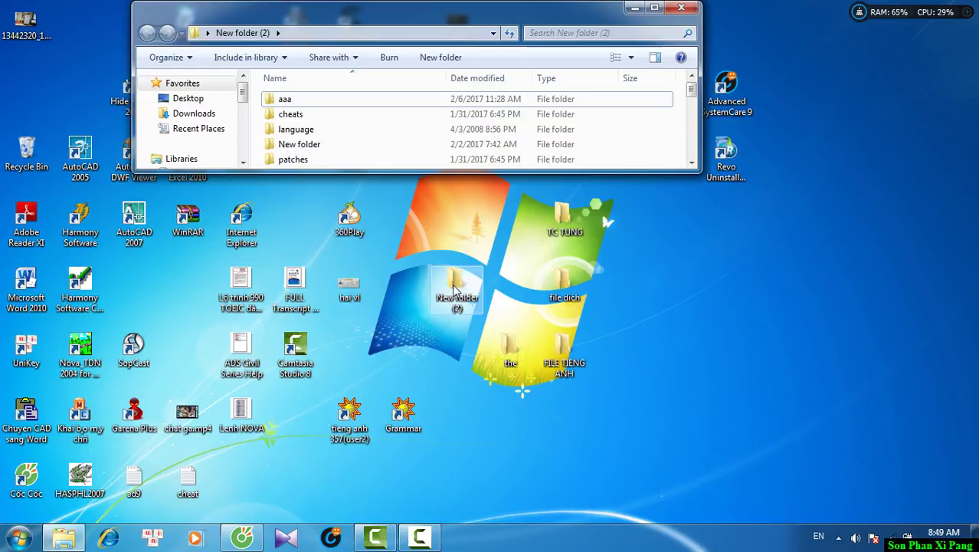
pyautogui.click(654, 9)
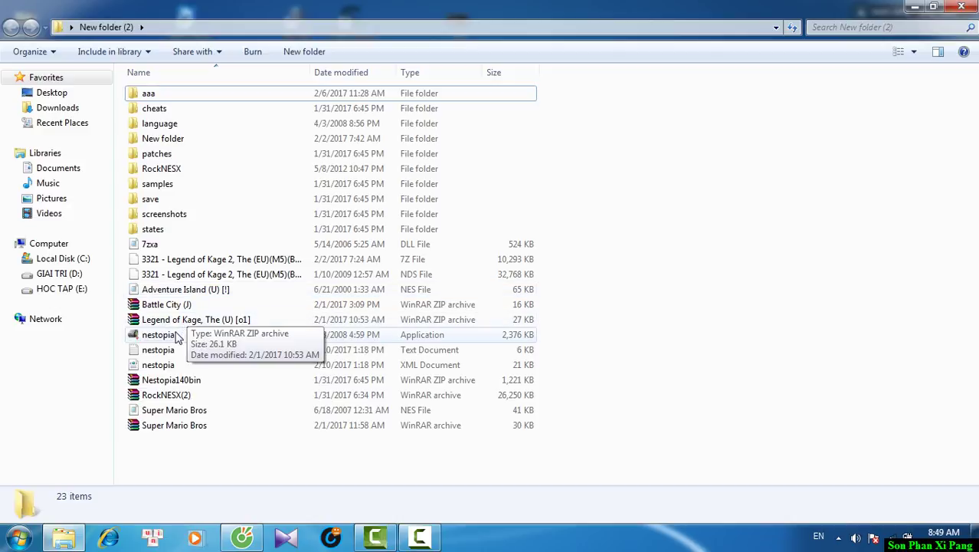
pyautogui.click(178, 334)
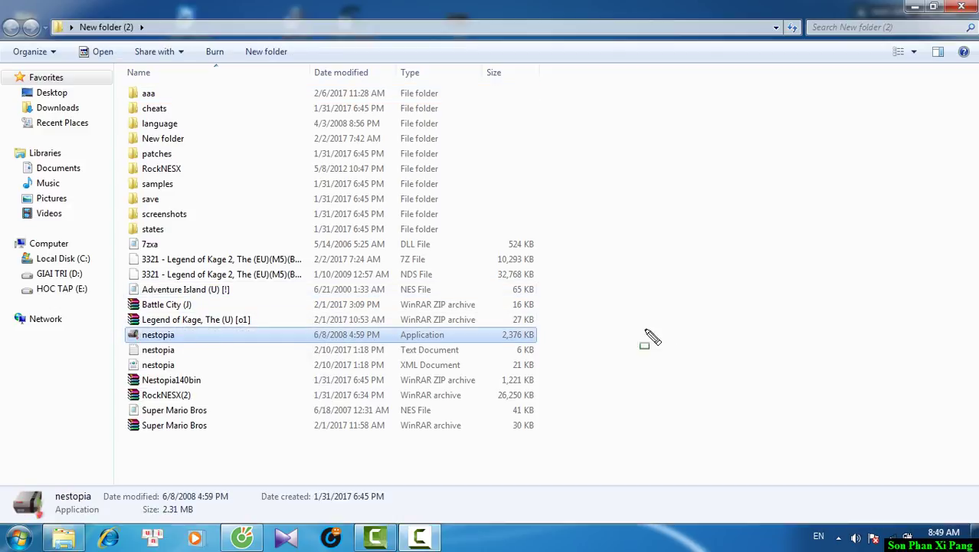
pyautogui.moveTo(136, 337)
pyautogui.mouseDown()
pyautogui.moveTo(245, 359)
pyautogui.moveTo(172, 346)
pyautogui.moveTo(560, 261)
pyautogui.moveTo(849, 35)
pyautogui.moveTo(912, 5)
pyautogui.moveTo(774, 97)
pyautogui.mouseUp()
pyautogui.press('super+d')
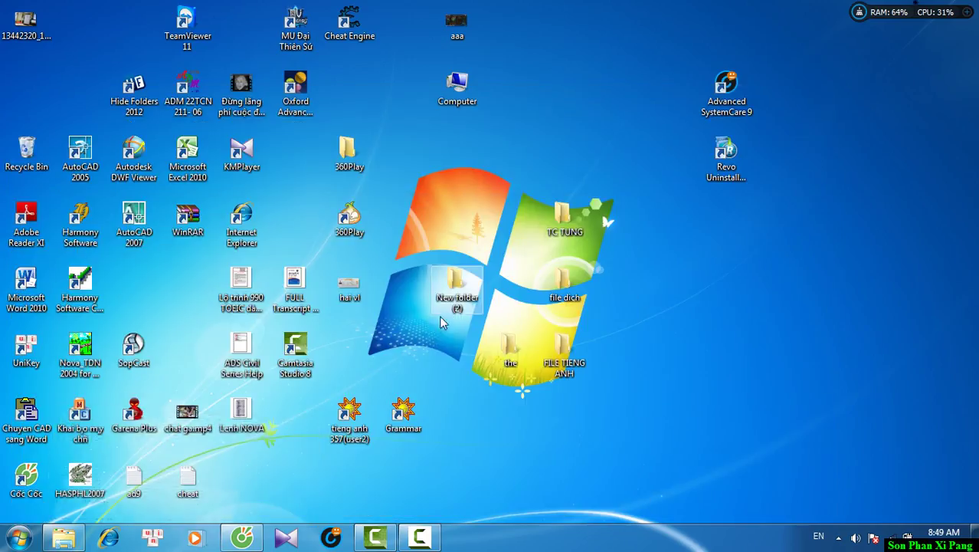
# - Run the nestopia application from New folder (2) on the desktop and move its window clear of the file names
pyautogui.doubleClick(480, 292)
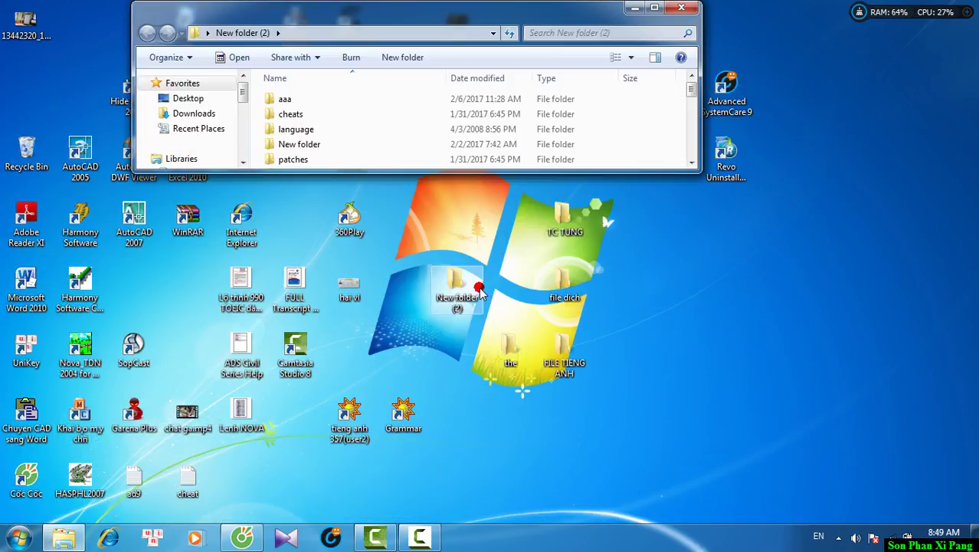
pyautogui.click(654, 7)
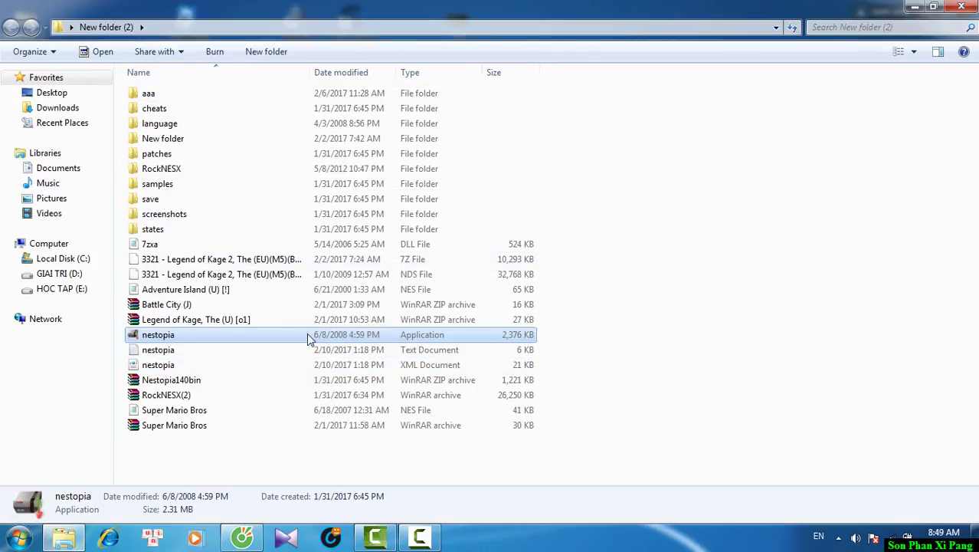
pyautogui.click(172, 351)
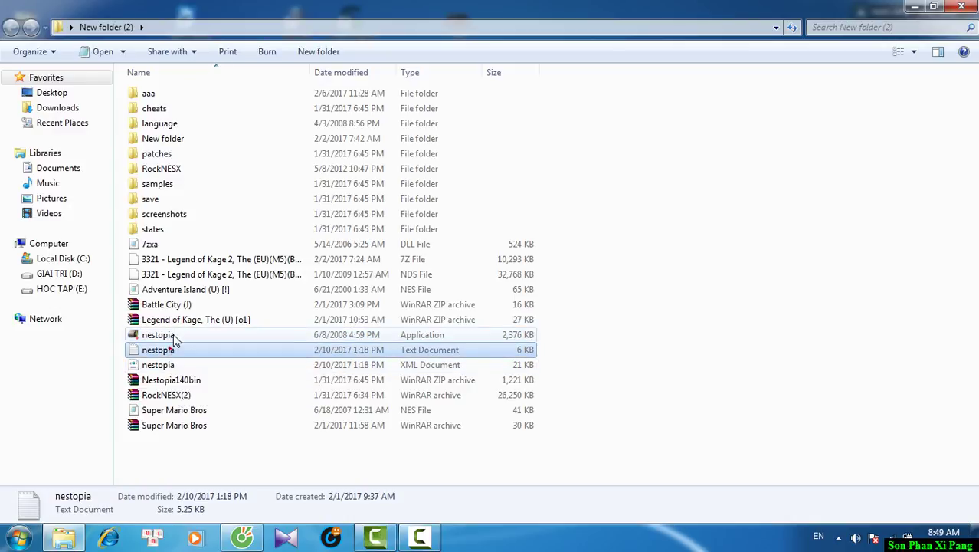
pyautogui.click(184, 337)
pyautogui.doubleClick(188, 340)
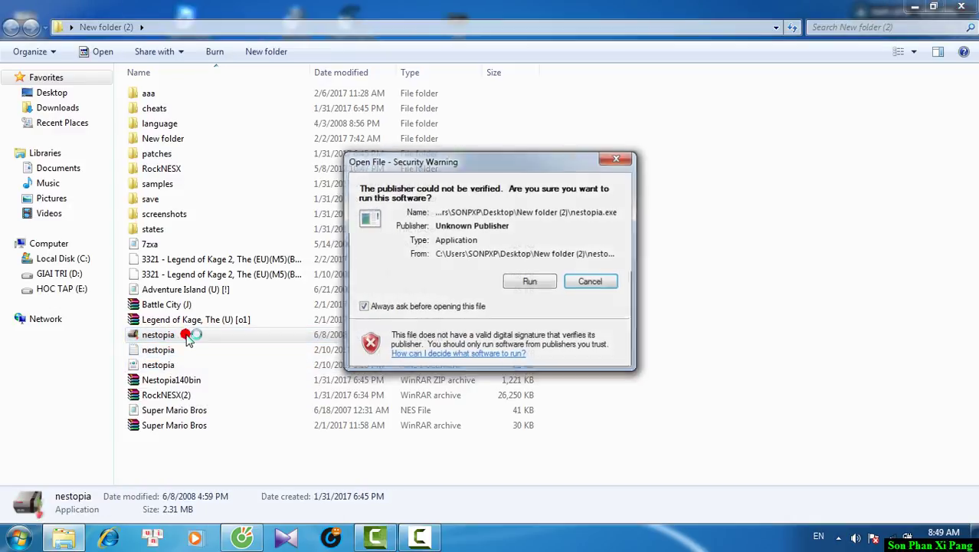
pyautogui.click(518, 284)
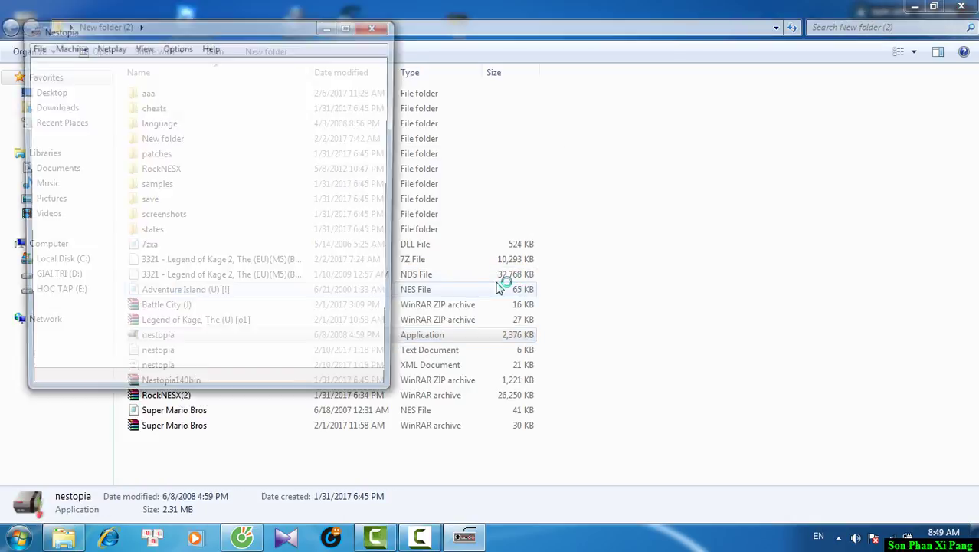
pyautogui.moveTo(266, 38); pyautogui.dragTo(514, 52)
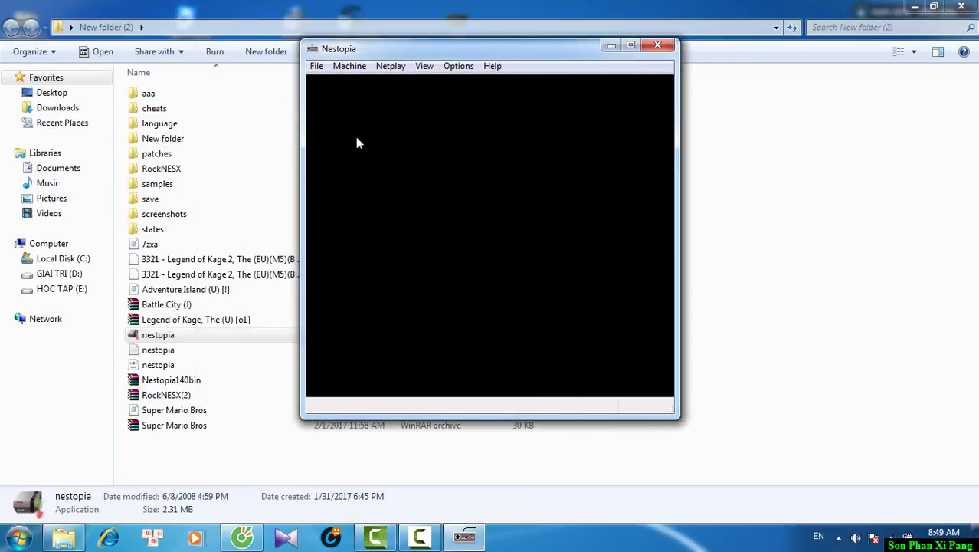
pyautogui.moveTo(463, 48)
pyautogui.mouseDown()
pyautogui.moveTo(559, 50)
pyautogui.moveTo(481, 54)
pyautogui.mouseUp()
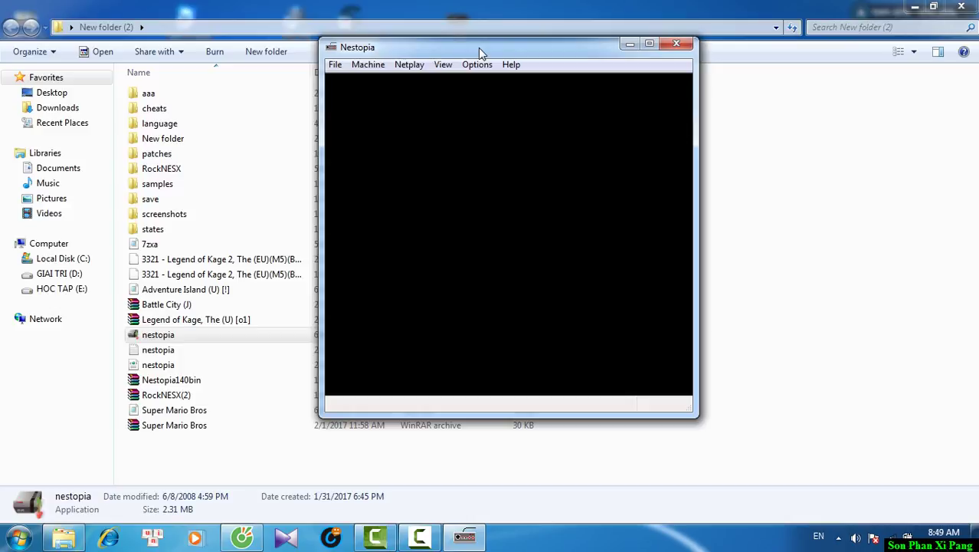
# - Switch to the Cốc Cốc browser and load google.com.vn
pyautogui.click(242, 536)
pyautogui.click(299, 37)
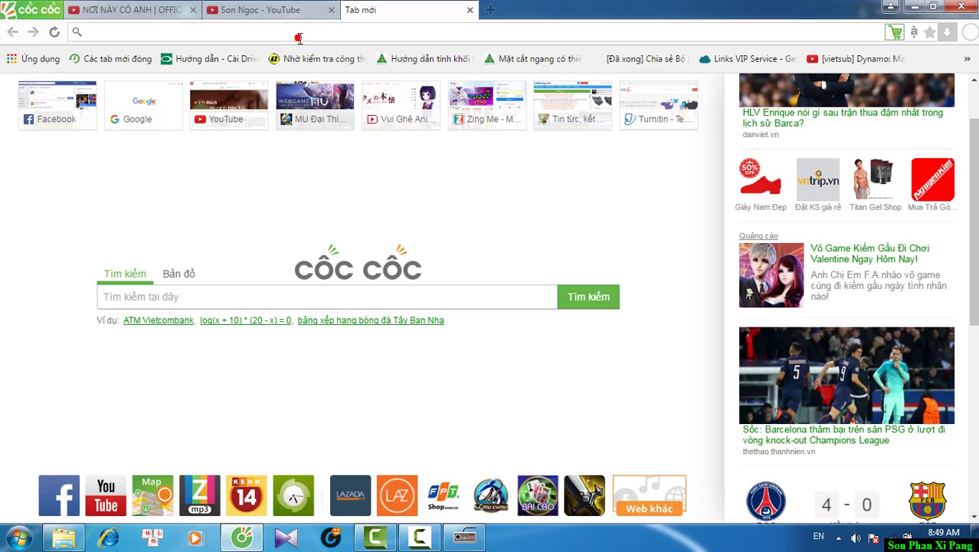
pyautogui.write('google.com.vn')
pyautogui.press('Return')
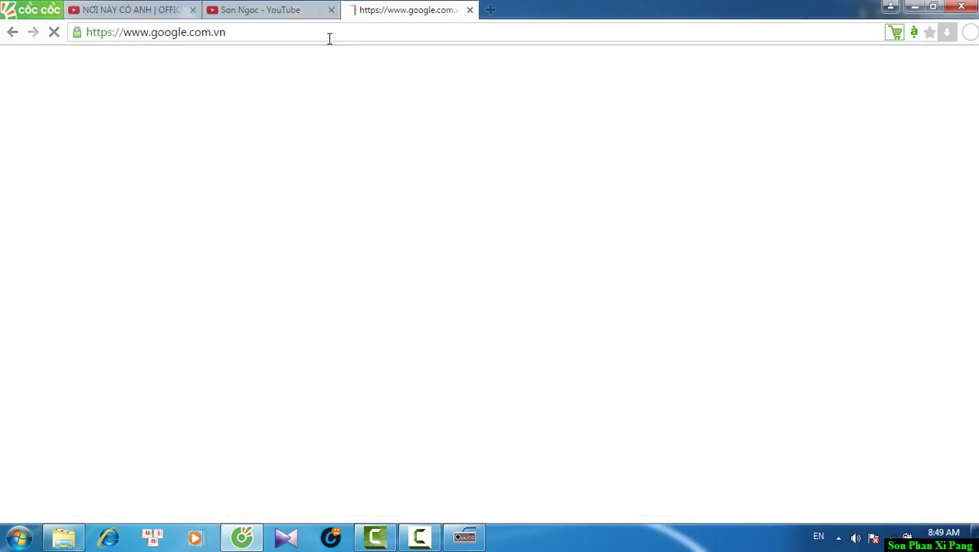
# - Search Google for "tải game contra nes"
pyautogui.click(410, 288)
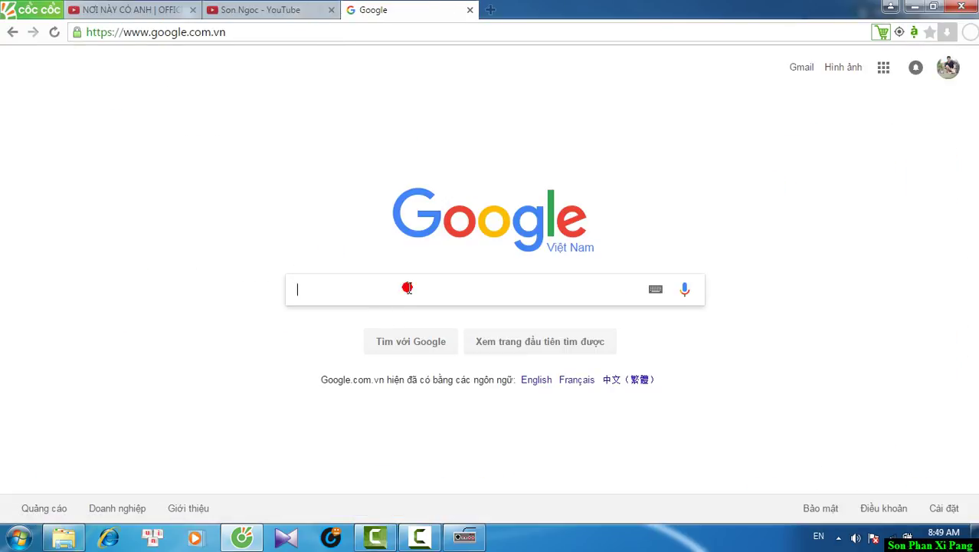
pyautogui.write('tải ga')
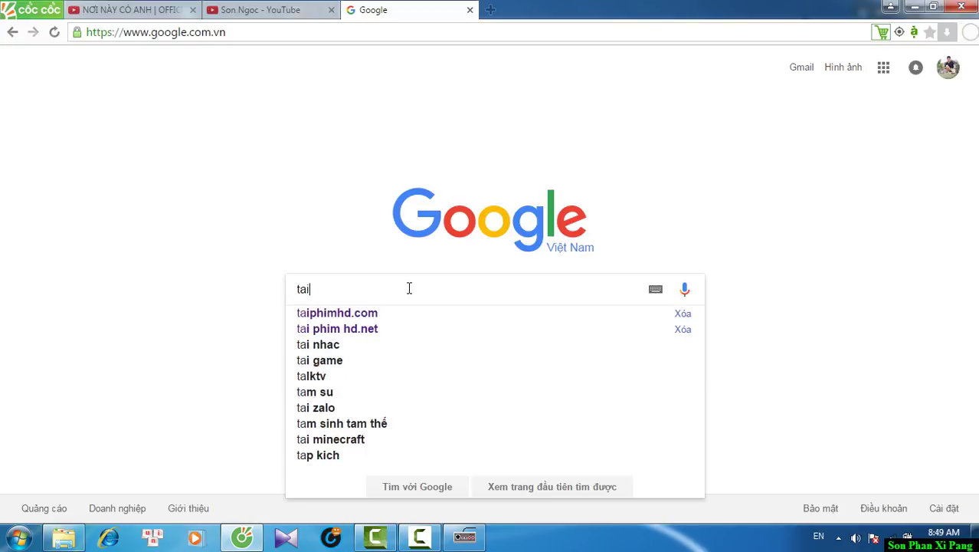
pyautogui.write('me ')
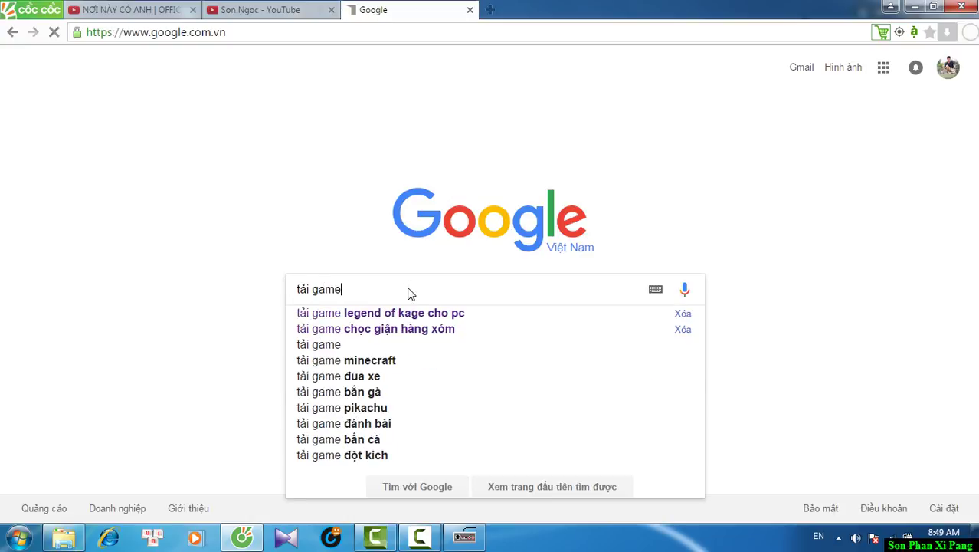
pyautogui.write('c')
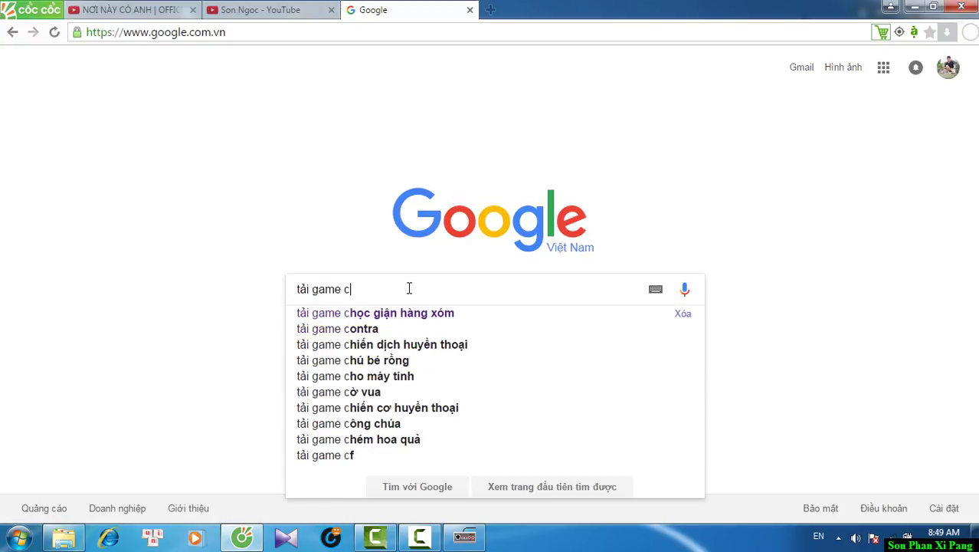
pyautogui.write('ontra nes')
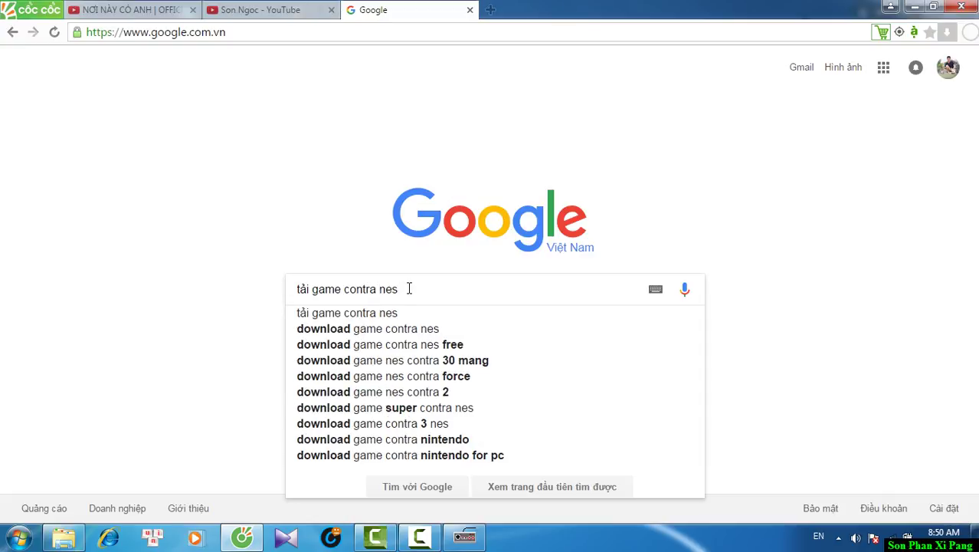
pyautogui.moveTo(409, 288); pyautogui.dragTo(286, 299)
pyautogui.click(444, 285)
pyautogui.doubleClick(393, 289)
pyautogui.click(414, 288)
pyautogui.press('Return')
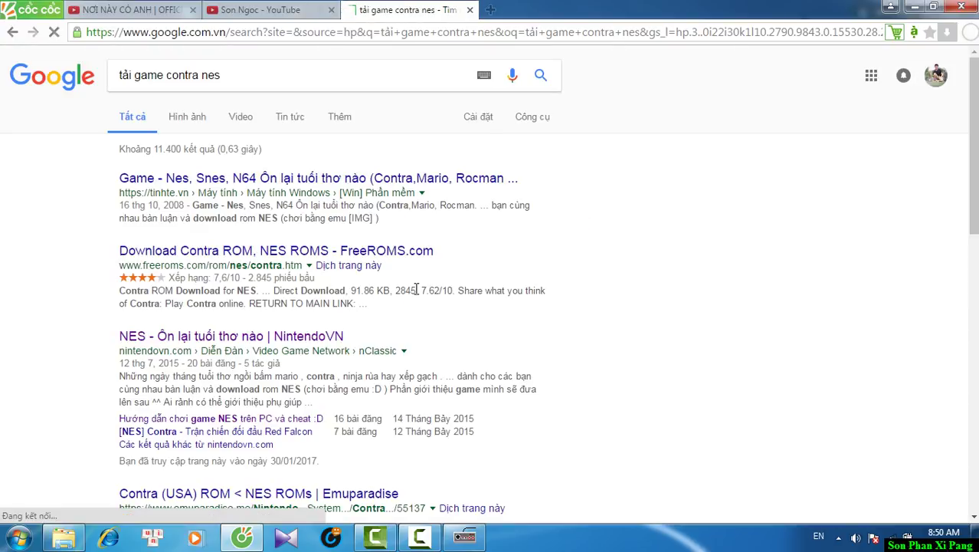
# - Open the NintendoVN search result "NES - Ôn lại tuổi thơ nào"
pyautogui.scroll(-1, 396, 291)
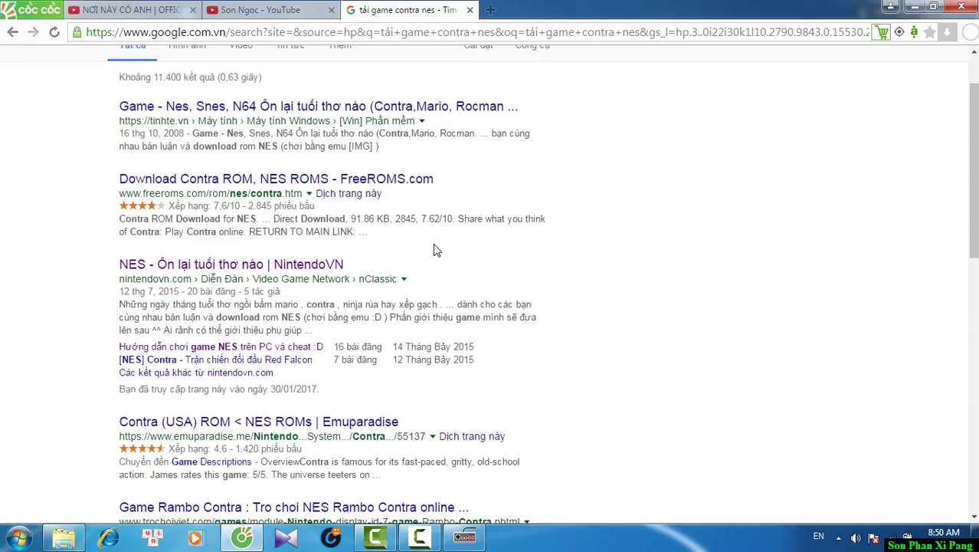
pyautogui.scroll(-1, 255, 194)
pyautogui.click(230, 194)
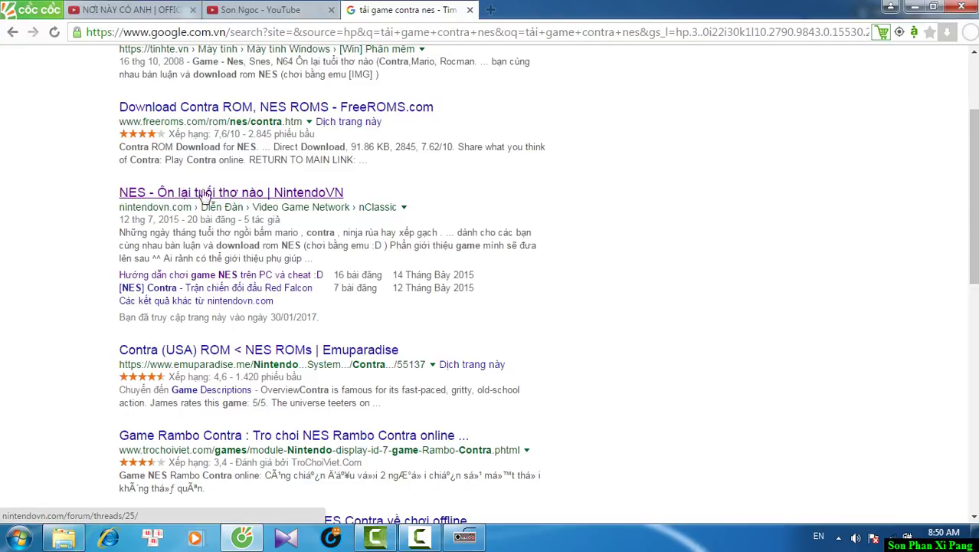
pyautogui.click(258, 198)
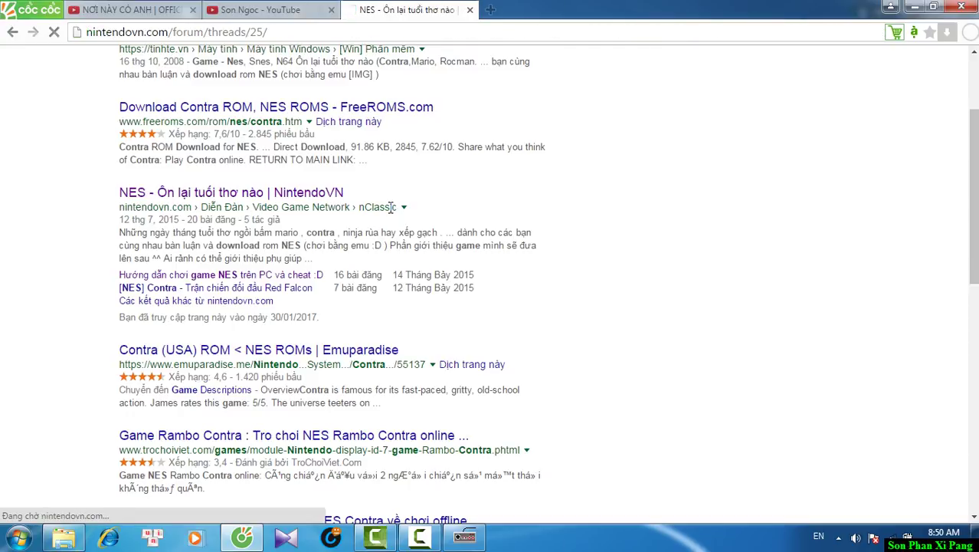
# - Look through the forum thread's posts for NES game descriptions and download links, such as Super Mario Bros and Contra
pyautogui.scroll(-7, 473, 221)
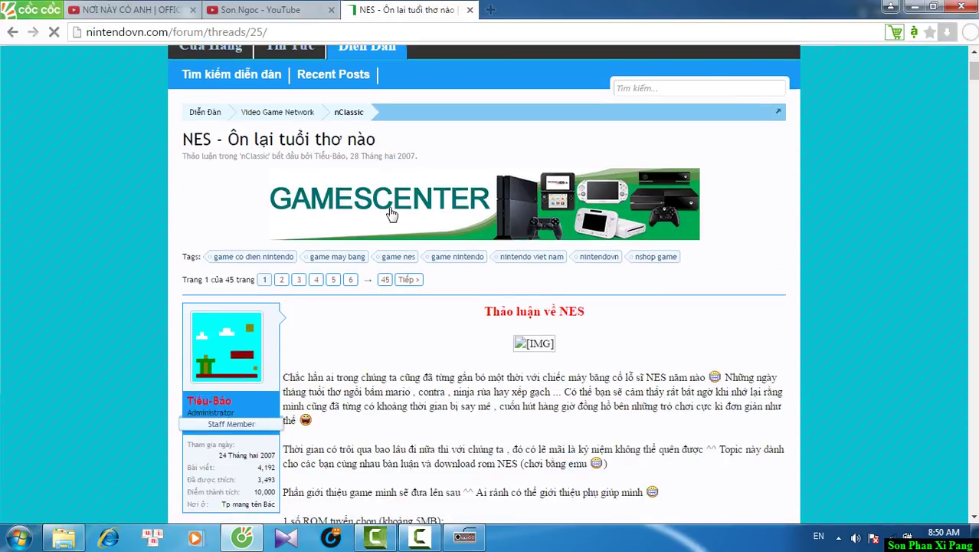
pyautogui.scroll(-10, 472, 221)
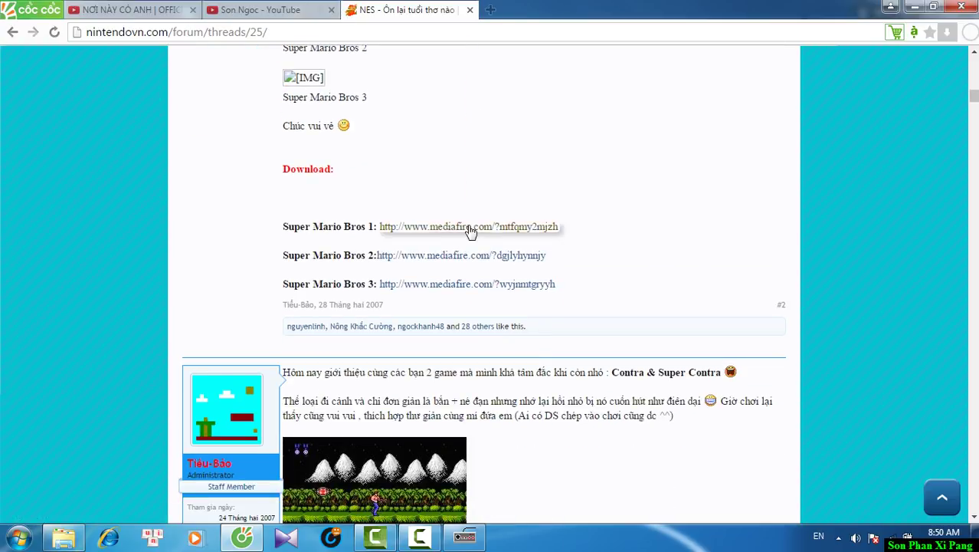
pyautogui.scroll(-1, 452, 221)
pyautogui.scroll(-3, 452, 221)
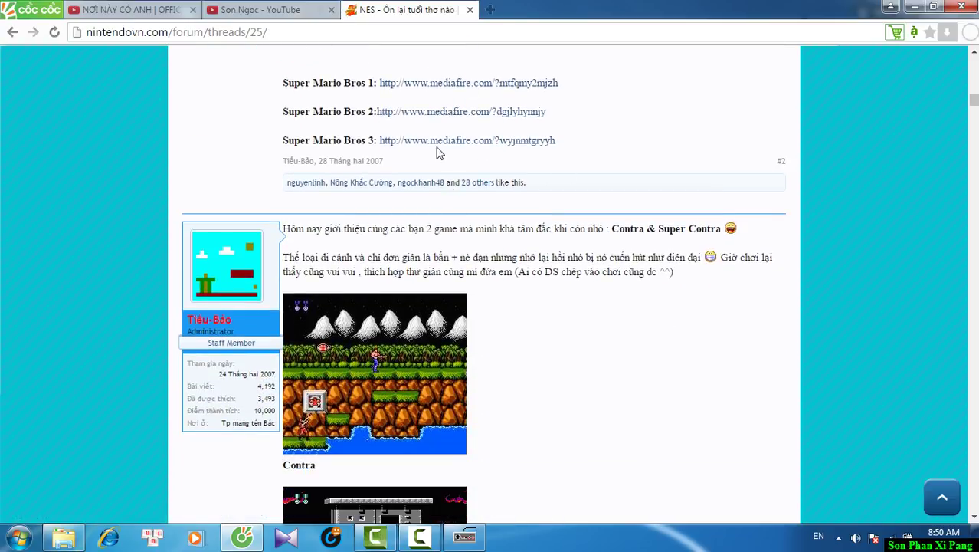
pyautogui.scroll(-9, 536, 176)
pyautogui.scroll(-9, 557, 231)
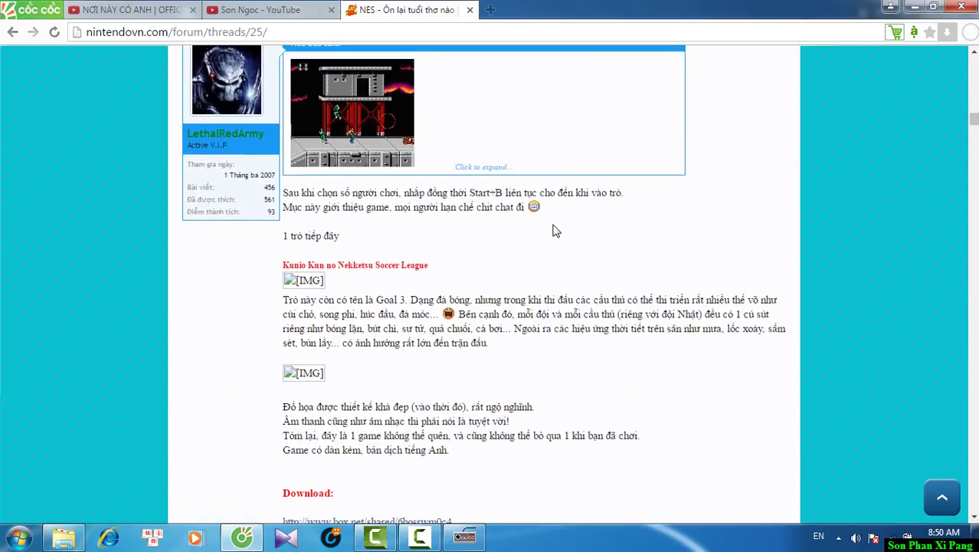
pyautogui.scroll(-2, 557, 231)
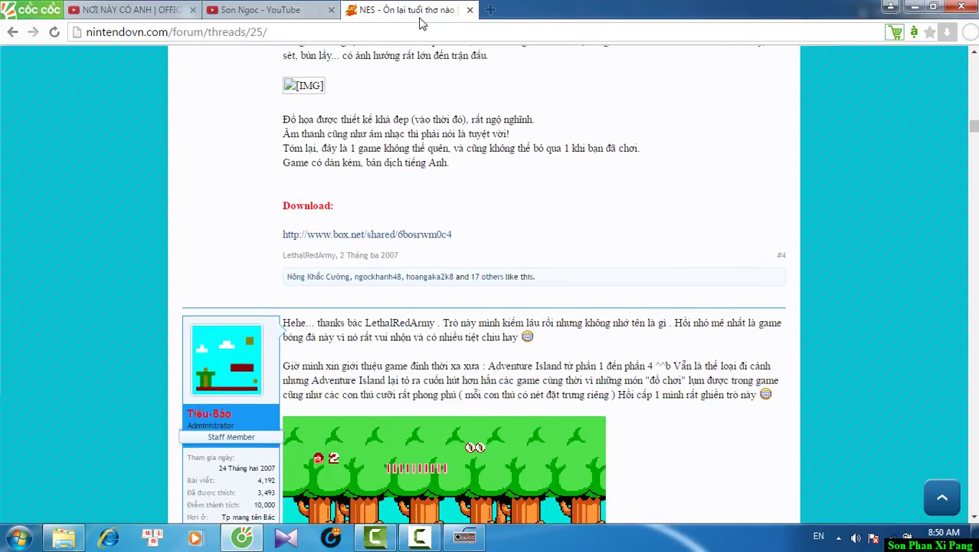
# - Close the NintendoVN forum page and switch back to the Nestopia emulator
pyautogui.click(470, 10)
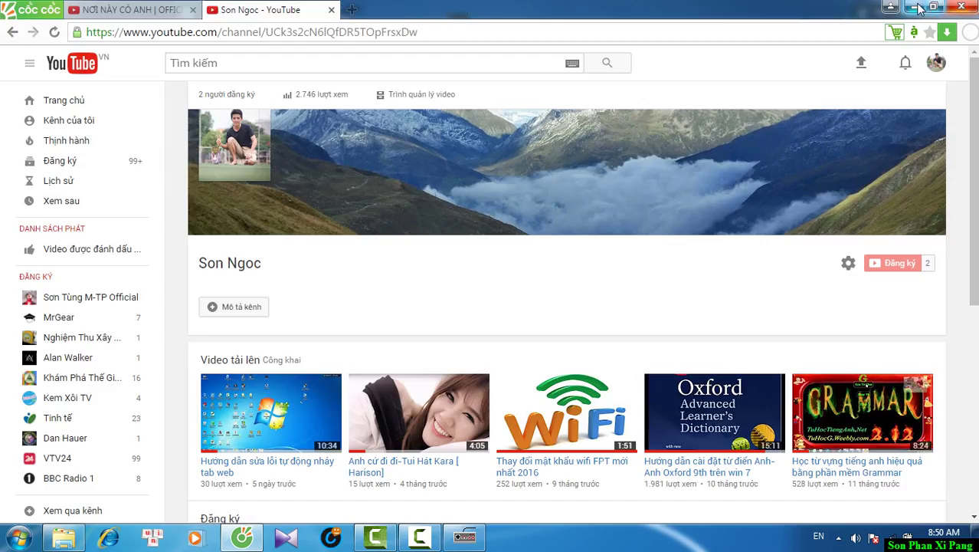
pyautogui.click(915, 6)
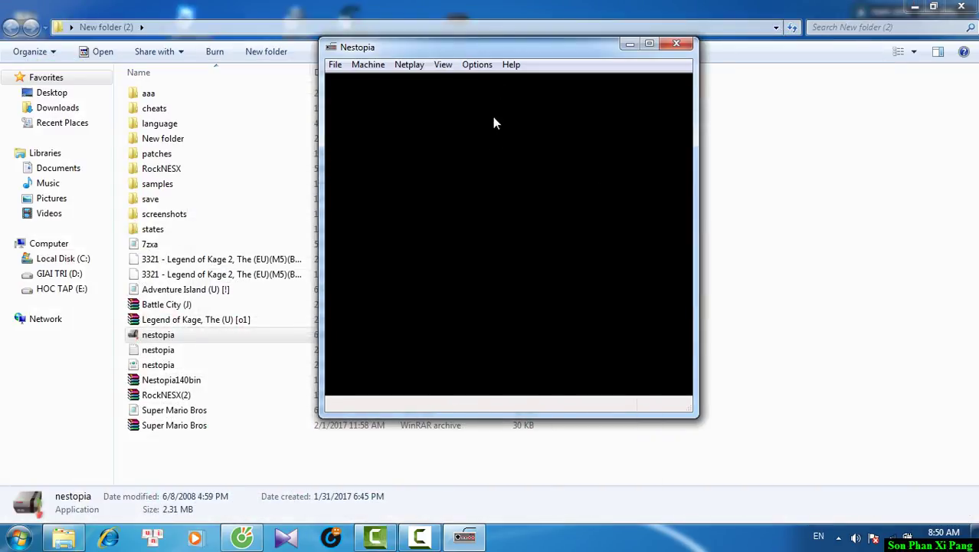
# - Start opening a game and examine the NES files in New folder (2), such as Adventure Island (U) [!] and Super Mario Bros
pyautogui.click(334, 66)
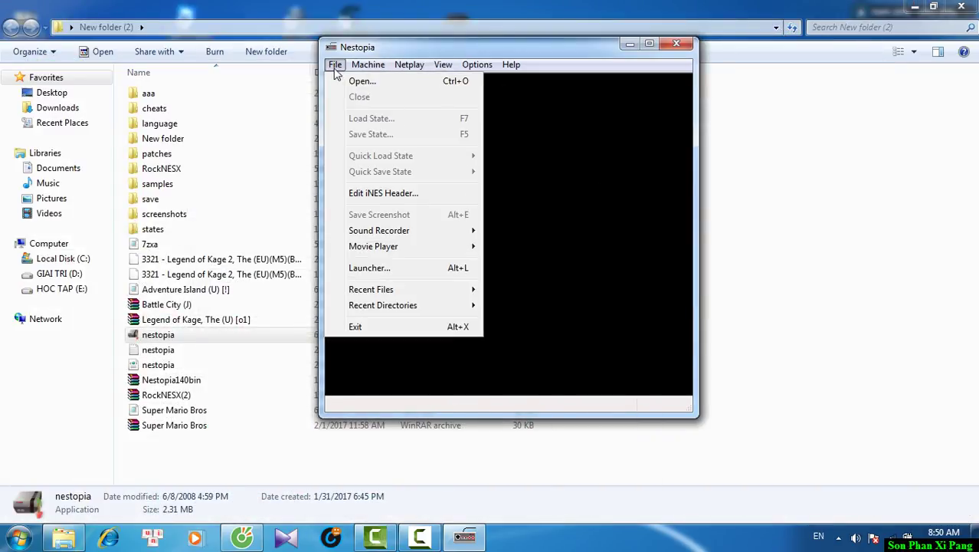
pyautogui.click(579, 200)
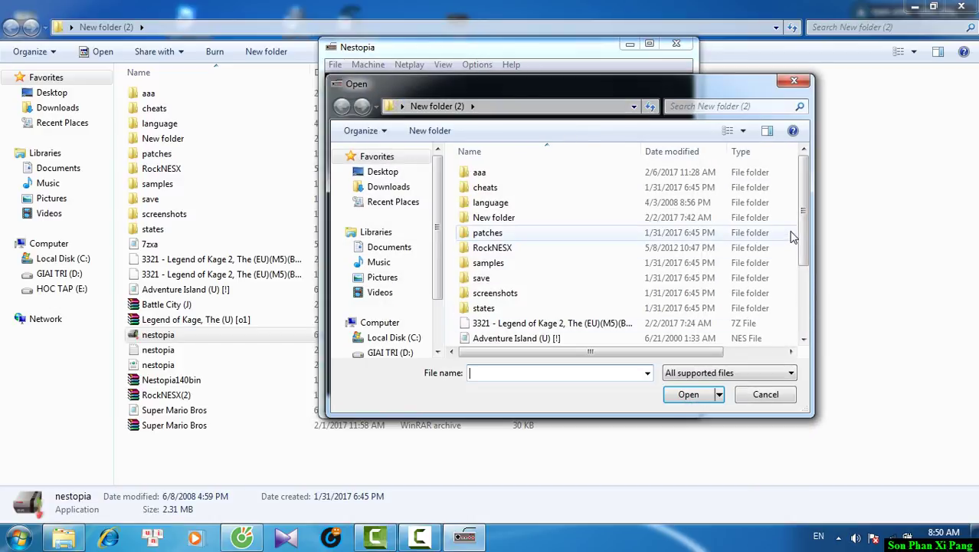
pyautogui.scroll(-3, 808, 228)
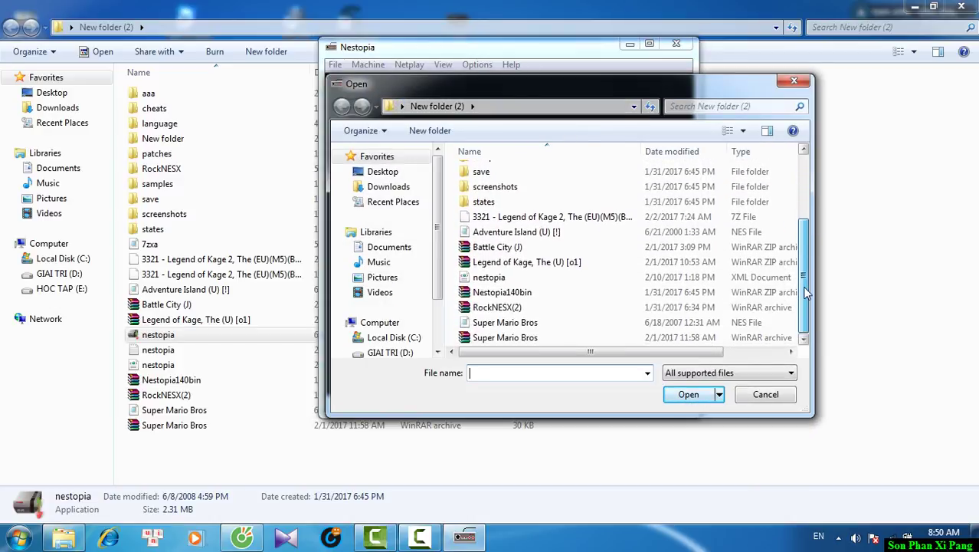
pyautogui.click(737, 233)
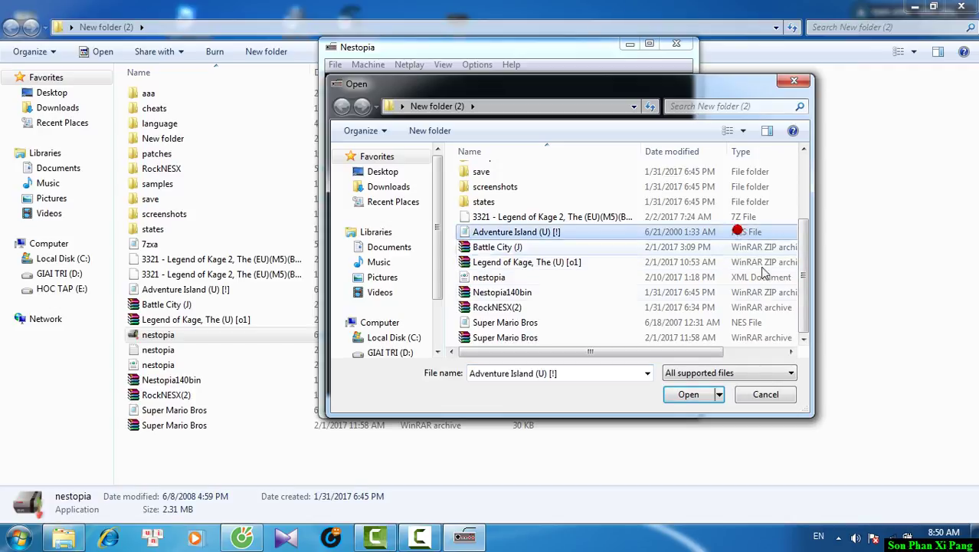
pyautogui.click(736, 328)
pyautogui.click(502, 231)
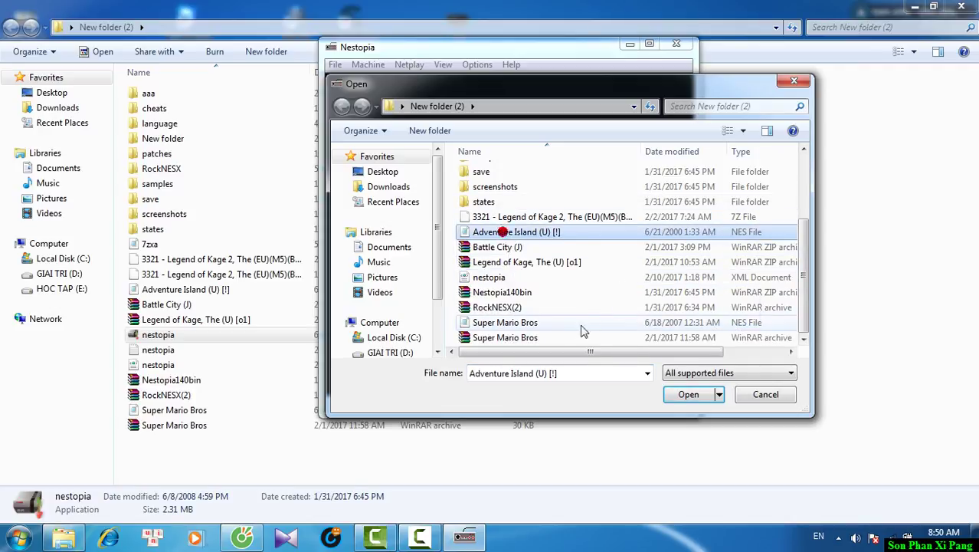
pyautogui.click(577, 329)
pyautogui.click(524, 232)
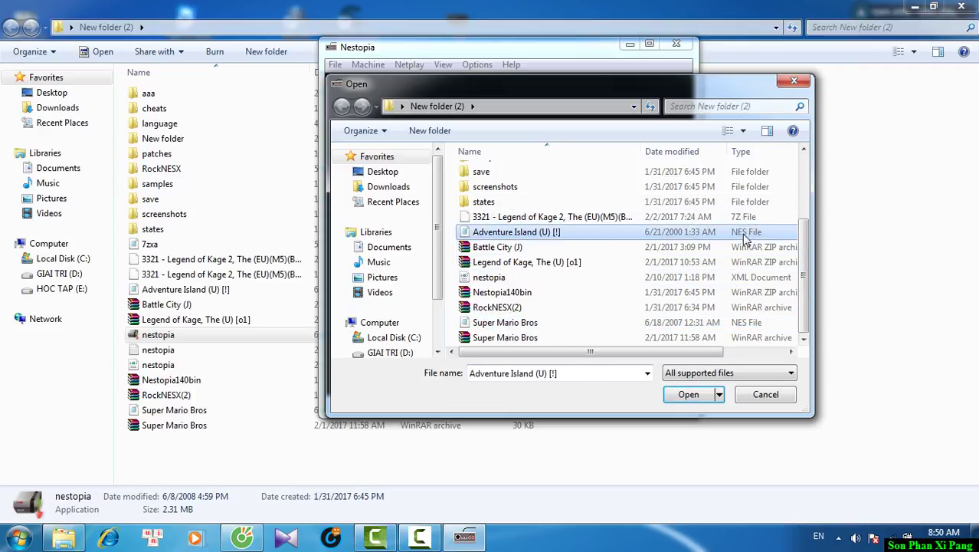
pyautogui.click(759, 325)
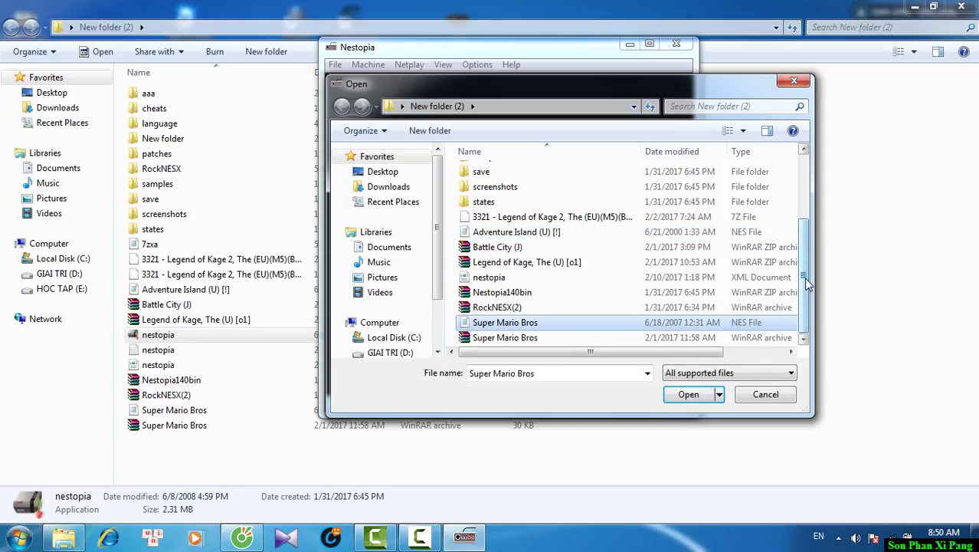
pyautogui.moveTo(805, 278); pyautogui.dragTo(807, 307)
pyautogui.click(502, 231)
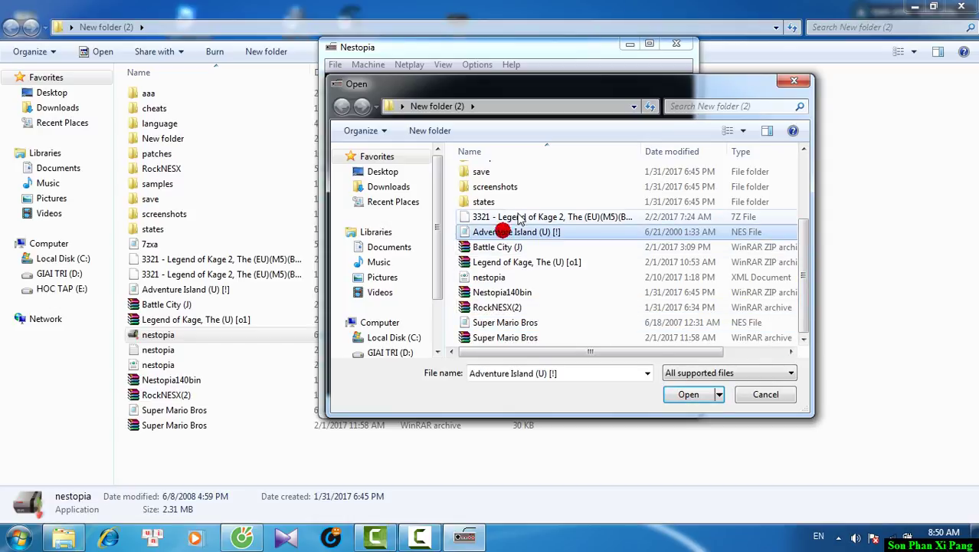
pyautogui.scroll(3, 518, 196)
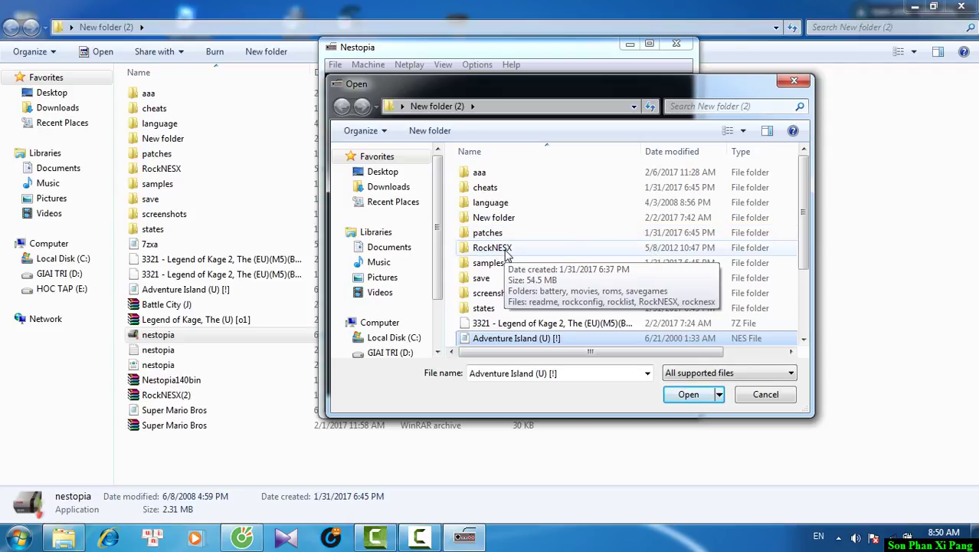
# - Look through the games in the RockNESX folder's roms subfolder, and leave the file selection without opening one
pyautogui.doubleClick(494, 253)
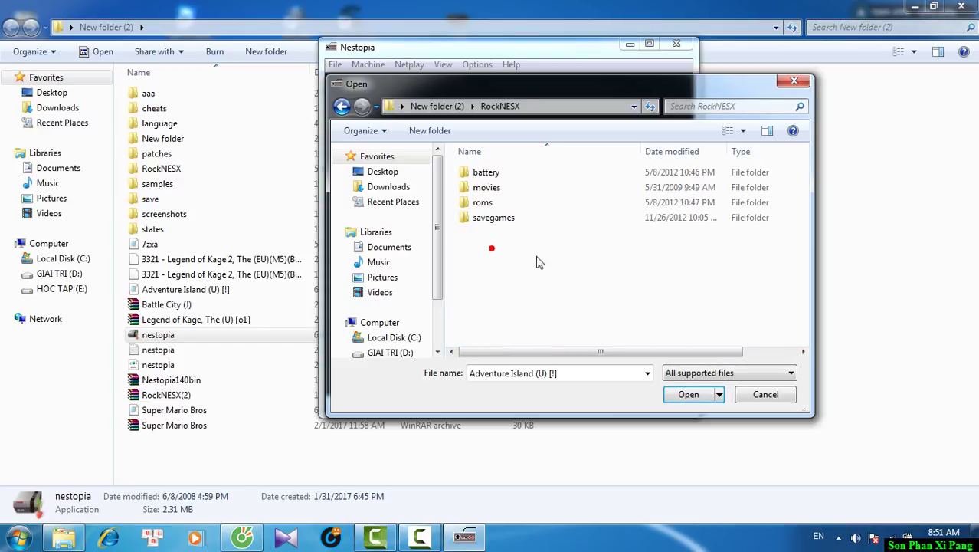
pyautogui.click(480, 205)
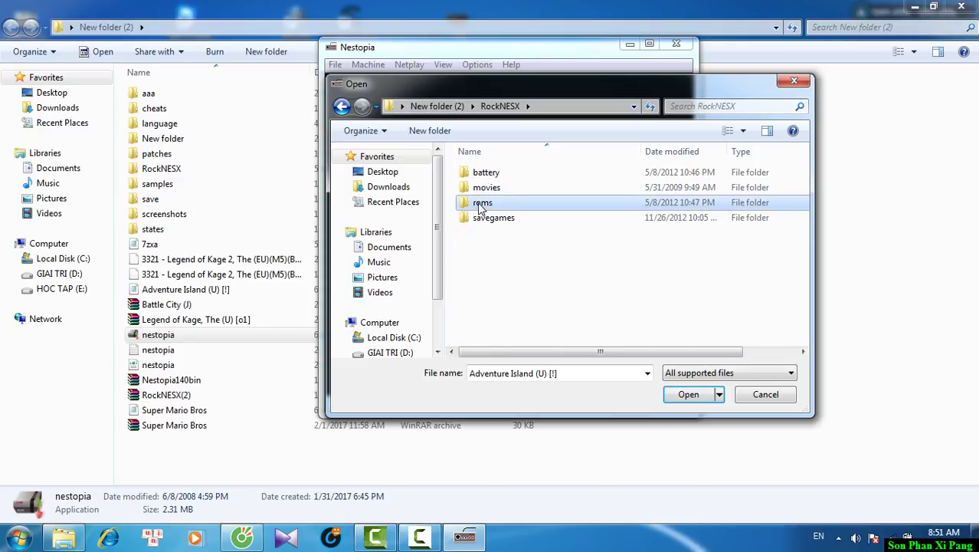
pyautogui.click(342, 106)
pyautogui.doubleClick(504, 251)
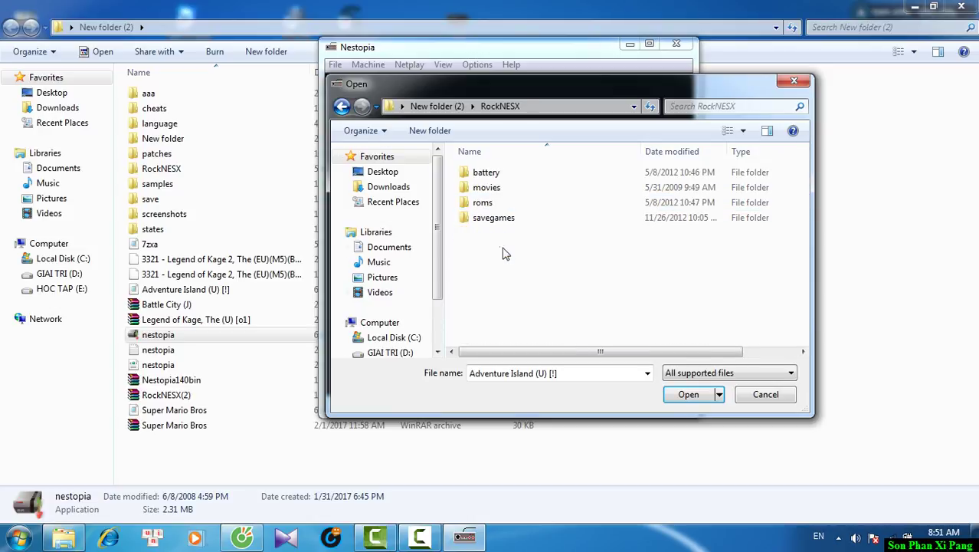
pyautogui.doubleClick(483, 202)
pyautogui.moveTo(803, 162); pyautogui.dragTo(831, 149)
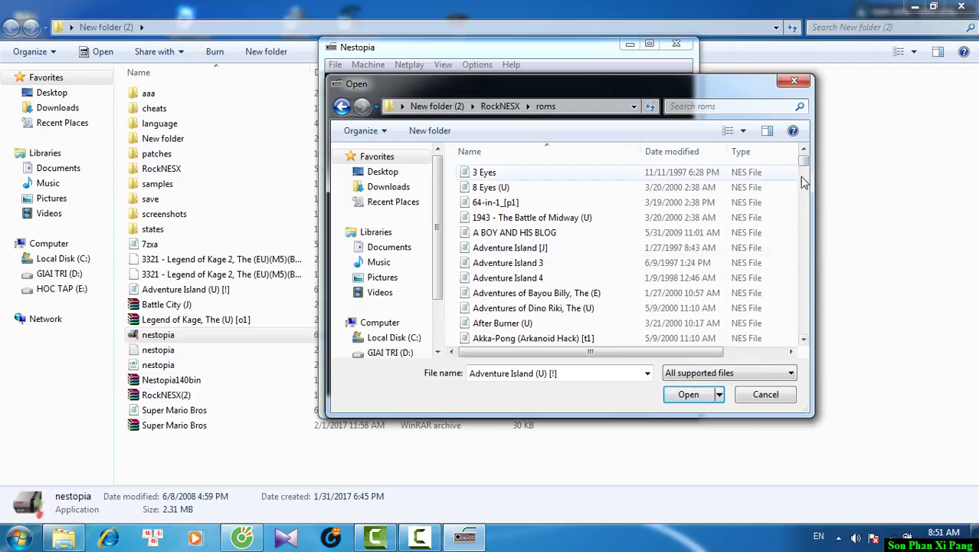
pyautogui.click(803, 338)
pyautogui.click(803, 338)
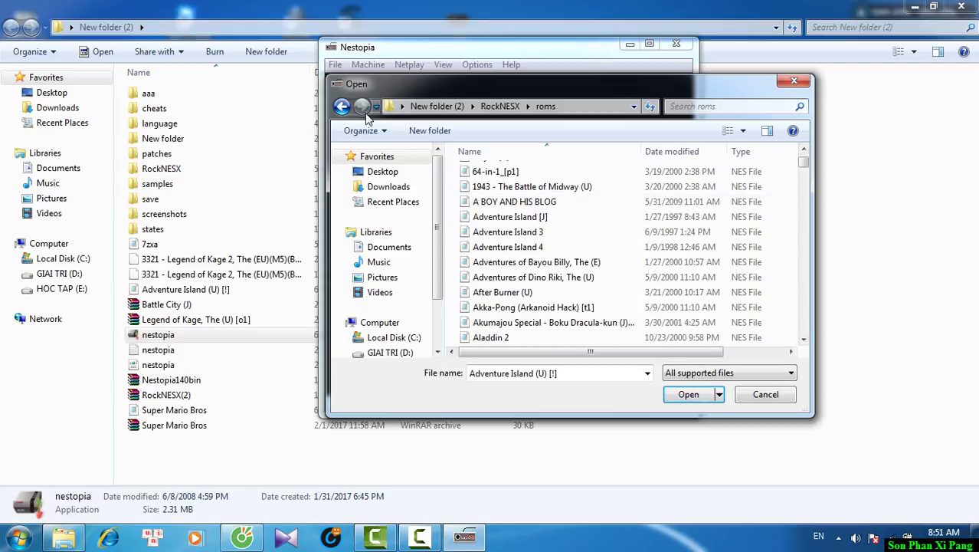
pyautogui.click(790, 82)
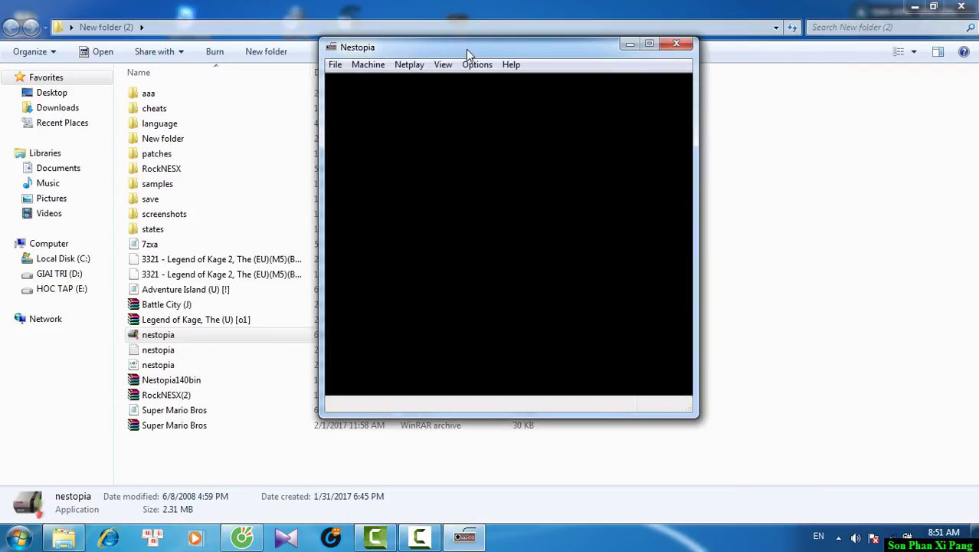
# - Bring up the emulator's input options and reposition the dialog
pyautogui.moveTo(467, 49); pyautogui.dragTo(523, 56)
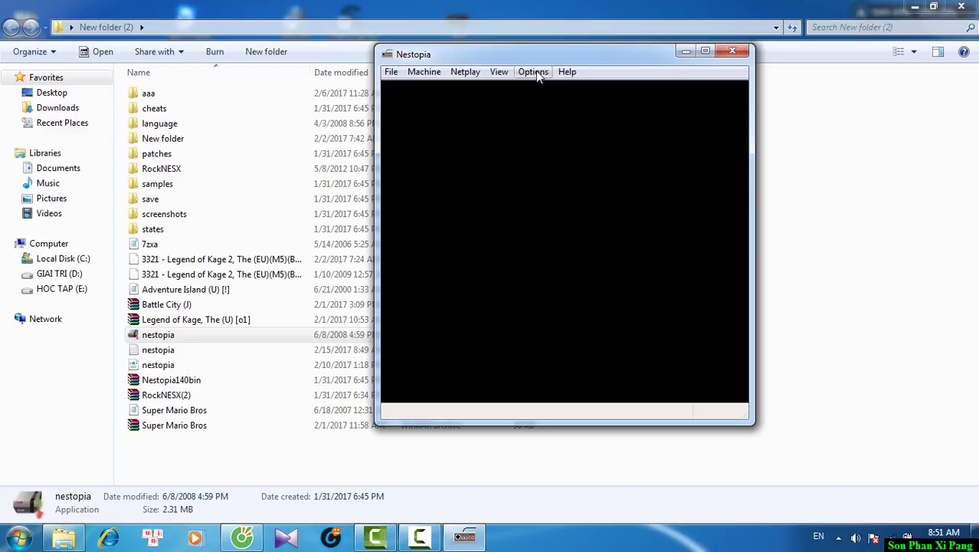
pyautogui.click(535, 71)
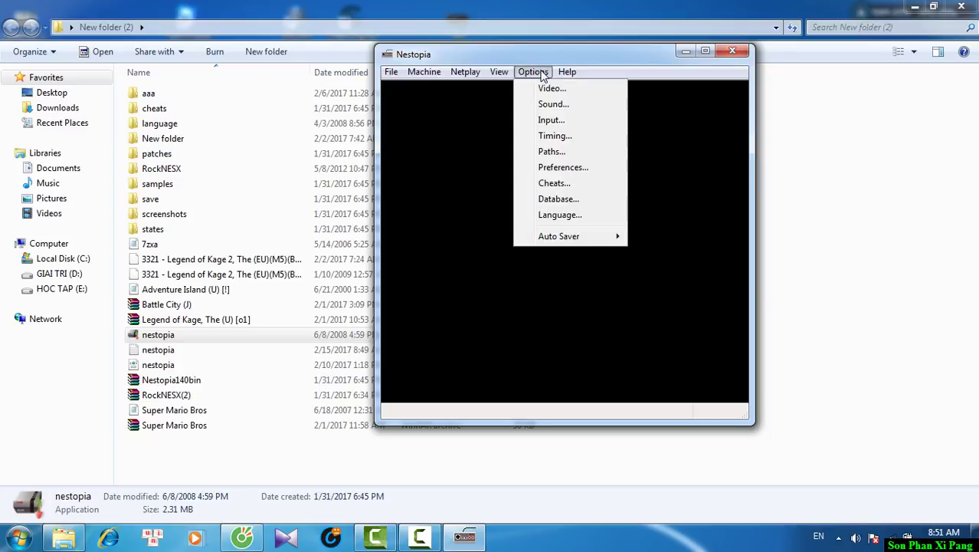
pyautogui.click(551, 123)
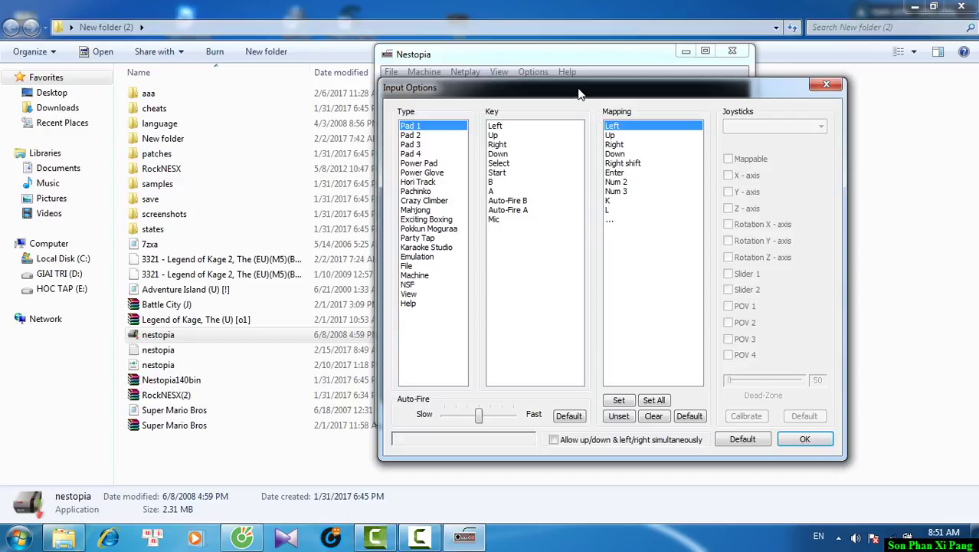
pyautogui.moveTo(578, 93); pyautogui.dragTo(580, 69)
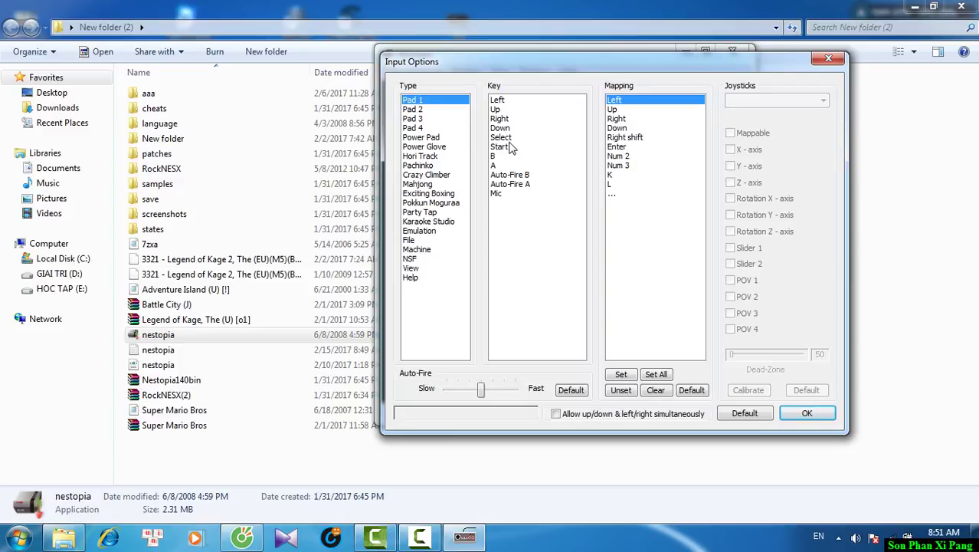
# - Examine Pad 1's key mappings for the directions, Select, Start, B and A
pyautogui.click(614, 109)
pyautogui.click(614, 101)
pyautogui.click(613, 109)
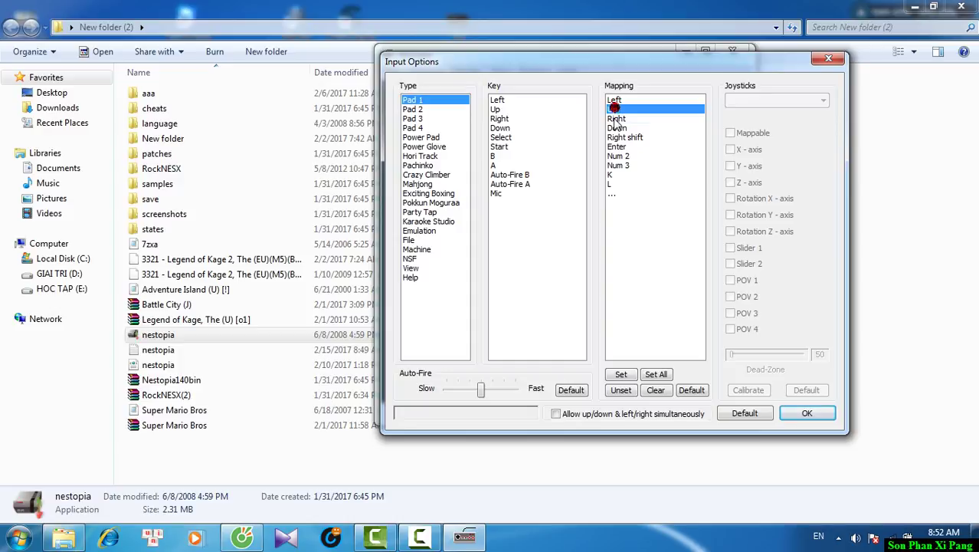
pyautogui.click(615, 128)
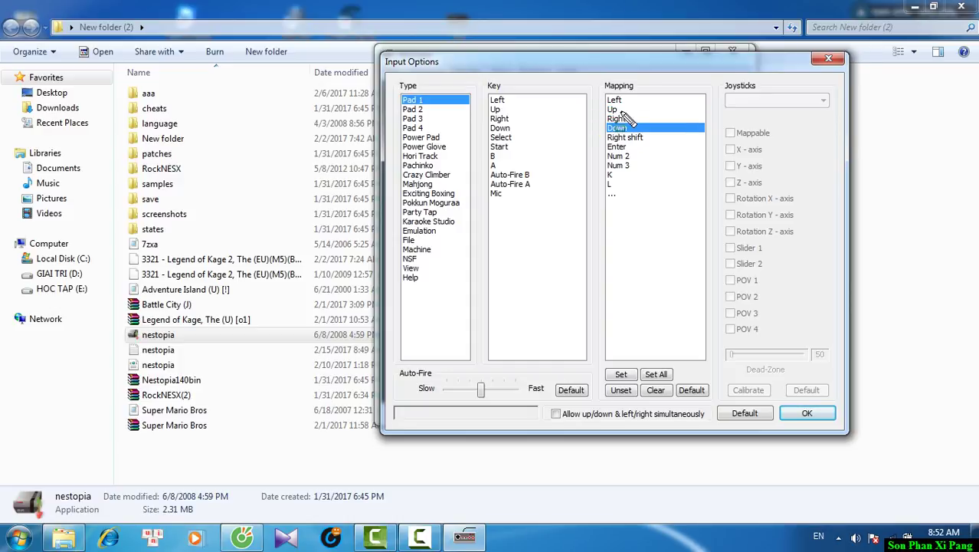
pyautogui.moveTo(608, 95); pyautogui.dragTo(636, 137)
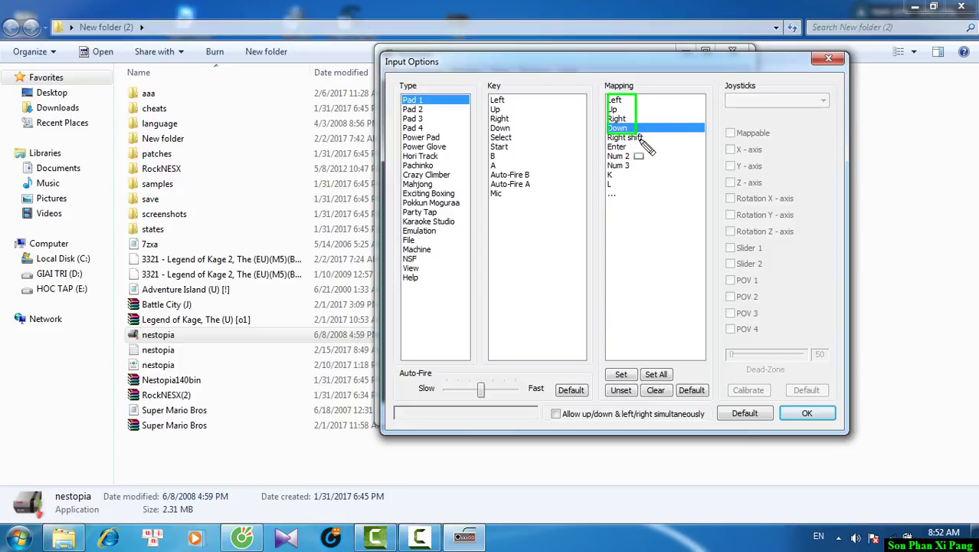
pyautogui.moveTo(643, 143); pyautogui.dragTo(646, 172)
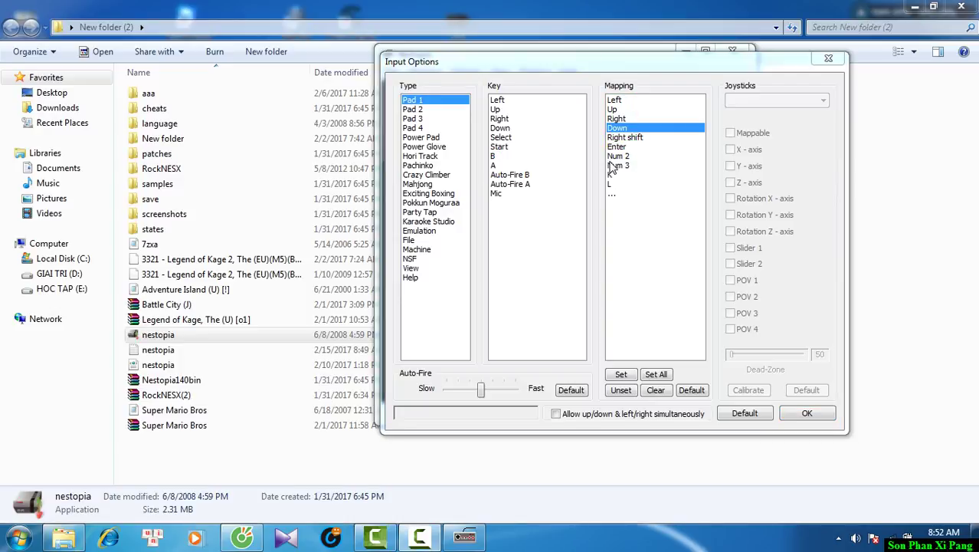
# - Remap Pad 1's B button to the Ctrl key
pyautogui.doubleClick(623, 157)
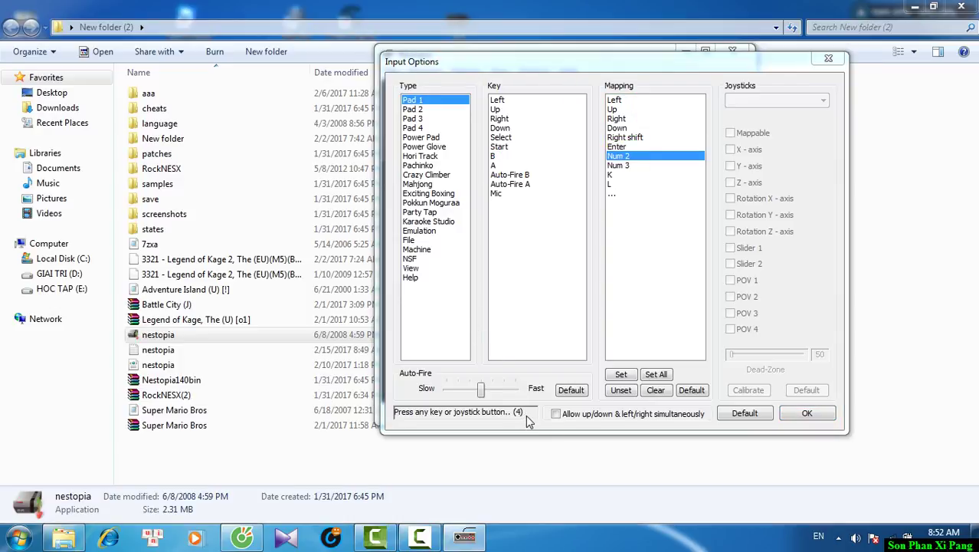
pyautogui.moveTo(526, 415); pyautogui.dragTo(546, 204)
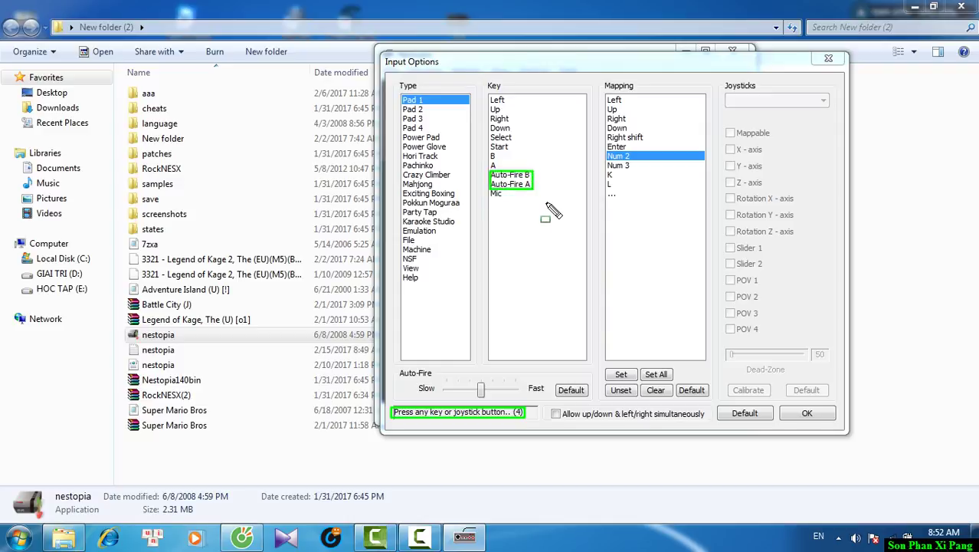
pyautogui.press('ctrl')
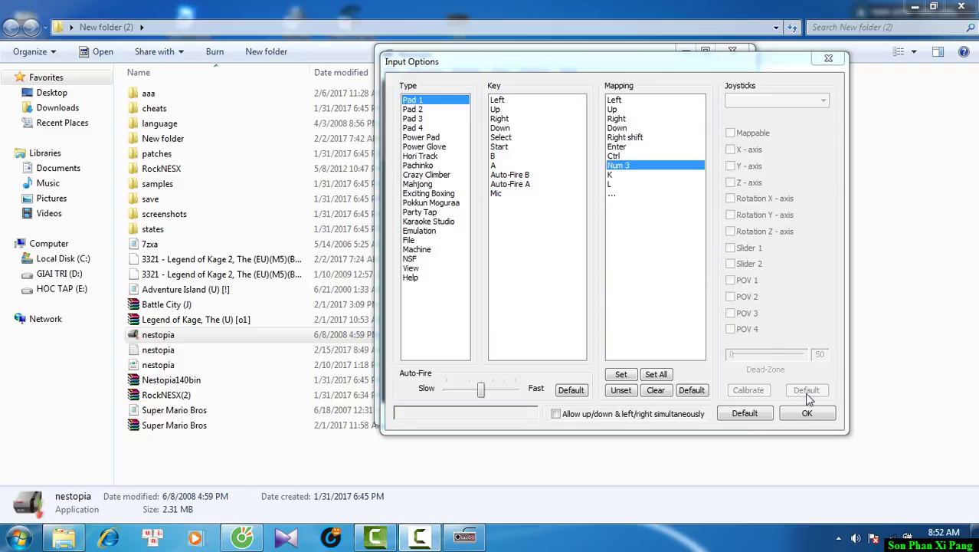
# - Review Pad 2's key mappings and the auto-fire speed setting, and accept the input options
pyautogui.click(419, 110)
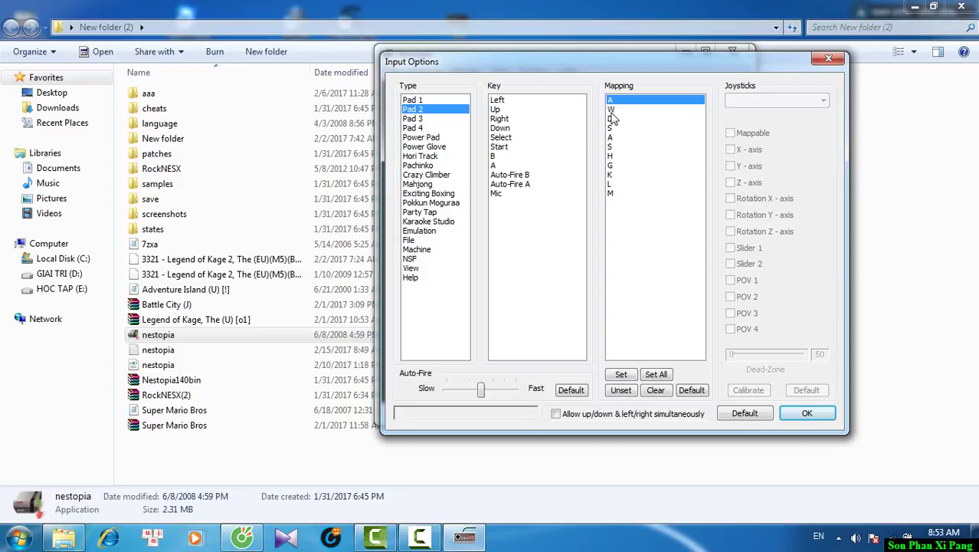
pyautogui.moveTo(615, 103); pyautogui.dragTo(621, 185)
pyautogui.moveTo(630, 119)
pyautogui.mouseDown()
pyautogui.moveTo(623, 103)
pyautogui.moveTo(632, 201)
pyautogui.moveTo(610, 89)
pyautogui.moveTo(614, 121)
pyautogui.mouseUp()
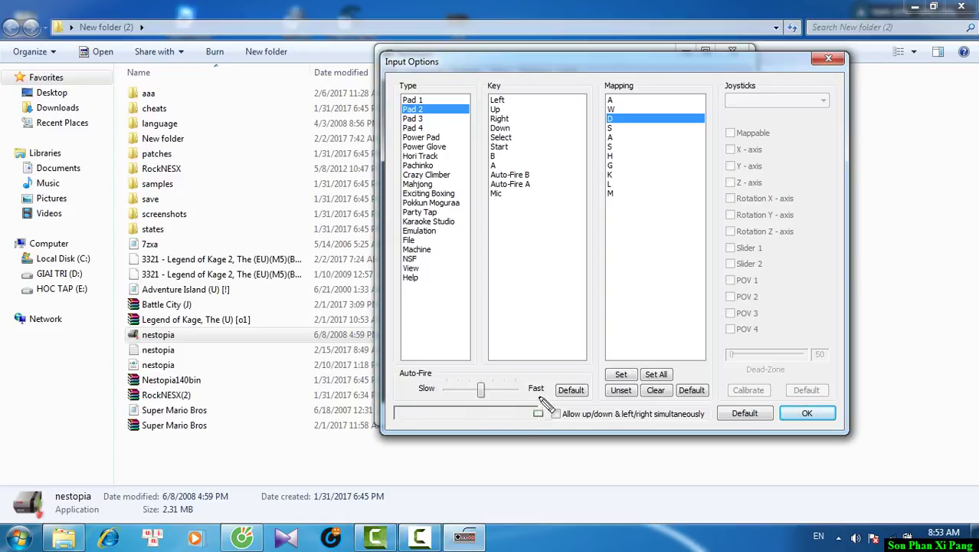
pyautogui.moveTo(541, 397)
pyautogui.mouseDown()
pyautogui.moveTo(437, 389)
pyautogui.moveTo(441, 377)
pyautogui.mouseUp()
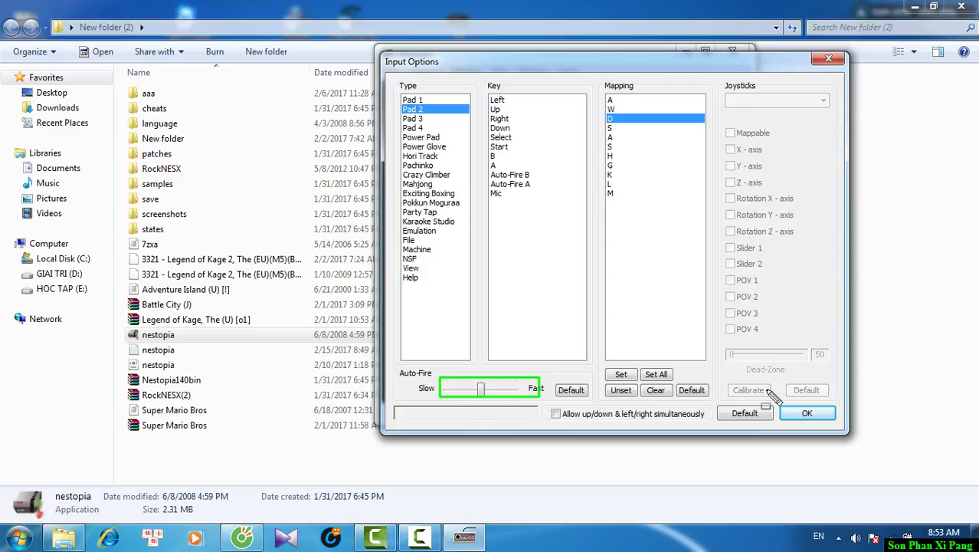
pyautogui.press('Escape')
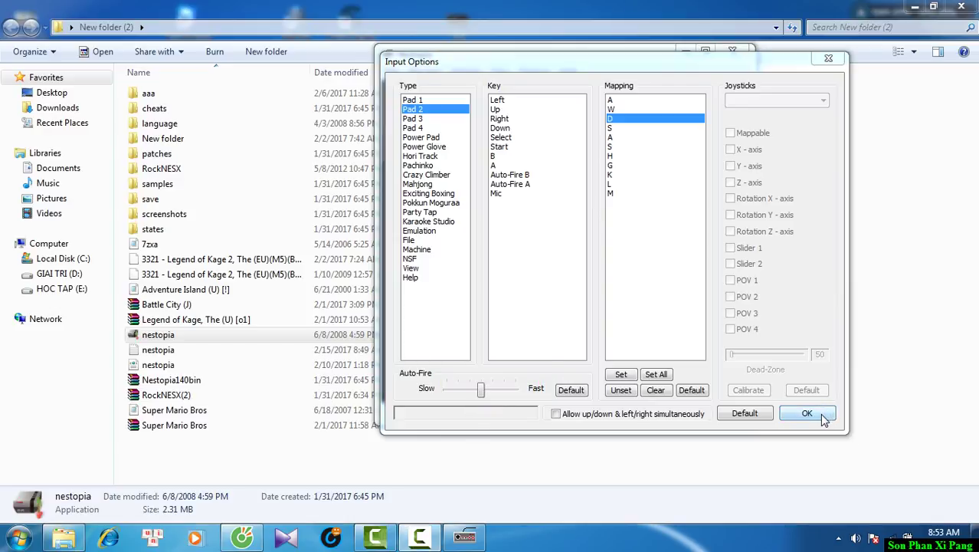
pyautogui.click(822, 419)
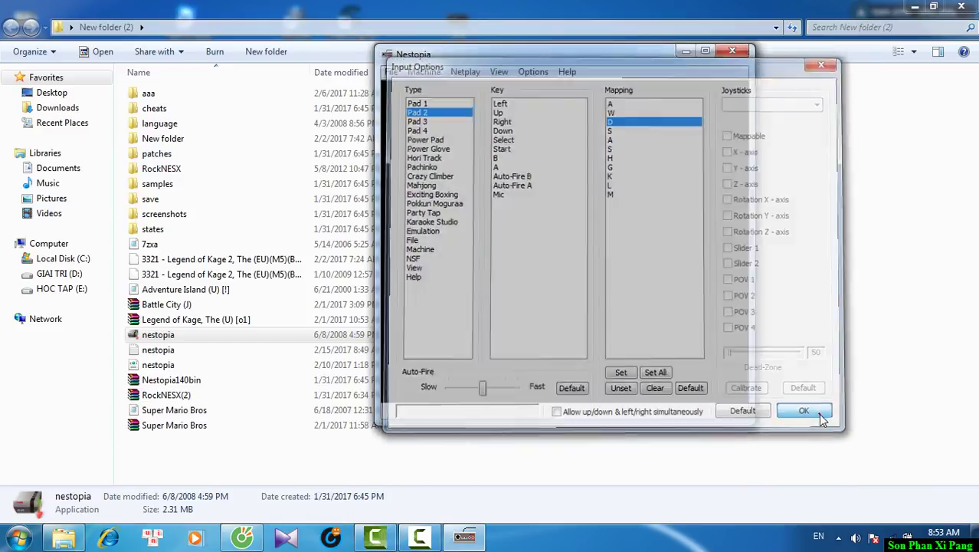
# - Load the Contra game from the roms folder inside RockNESX in the emulator
pyautogui.click(391, 71)
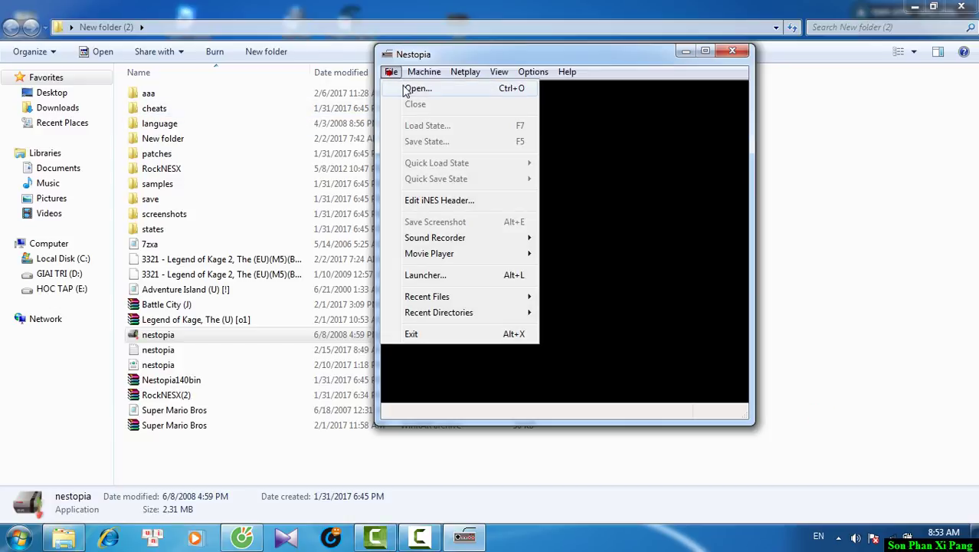
pyautogui.click(414, 89)
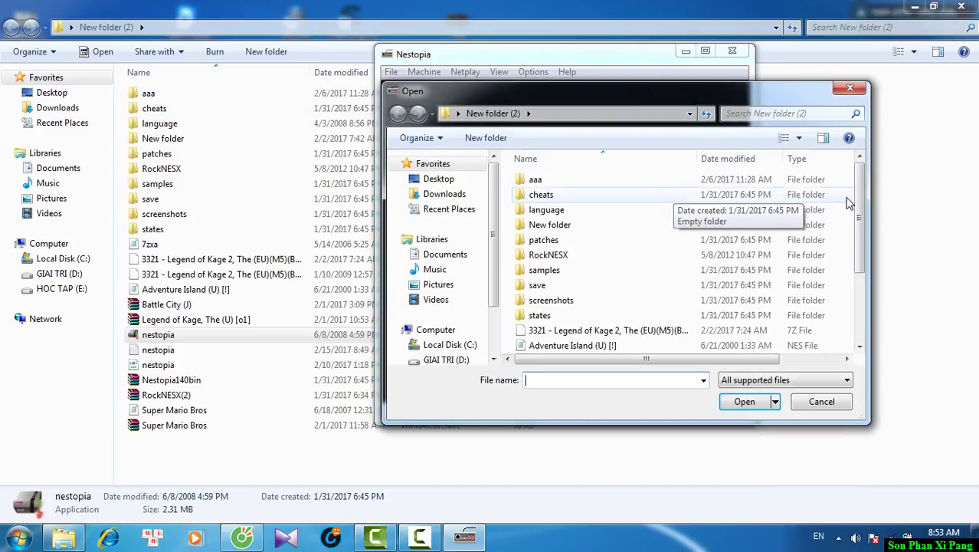
pyautogui.moveTo(863, 204)
pyautogui.mouseDown()
pyautogui.moveTo(865, 250)
pyautogui.moveTo(863, 218)
pyautogui.mouseUp()
pyautogui.doubleClick(560, 235)
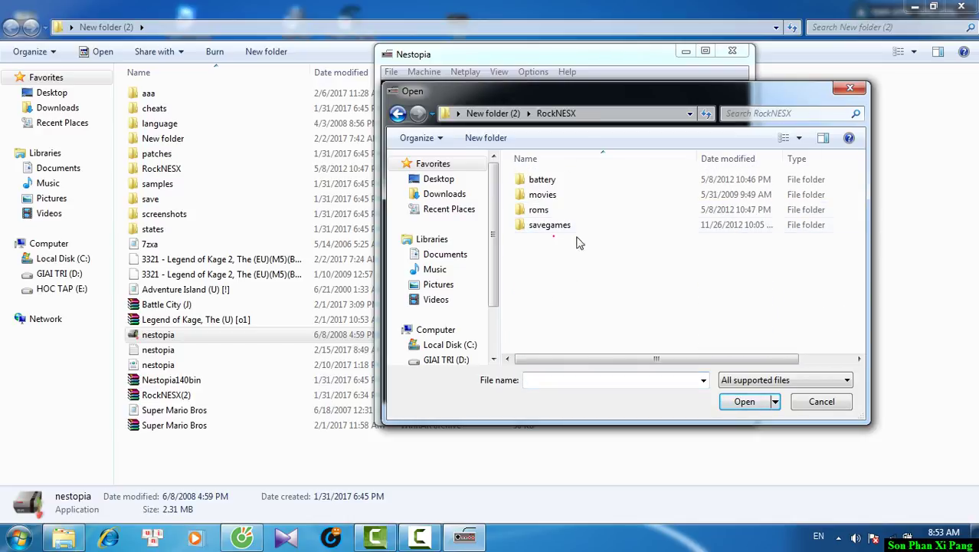
pyautogui.doubleClick(537, 210)
pyautogui.click(610, 385)
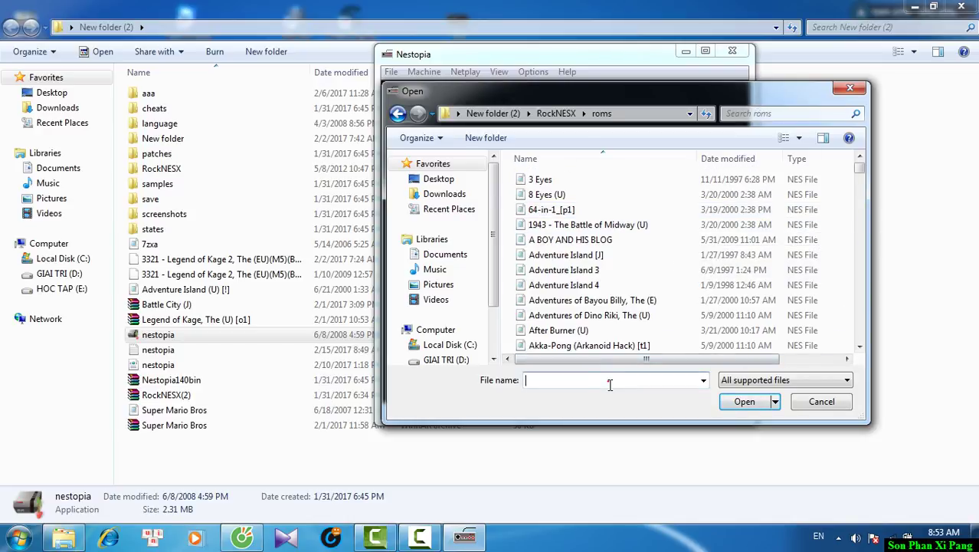
pyautogui.write('contra')
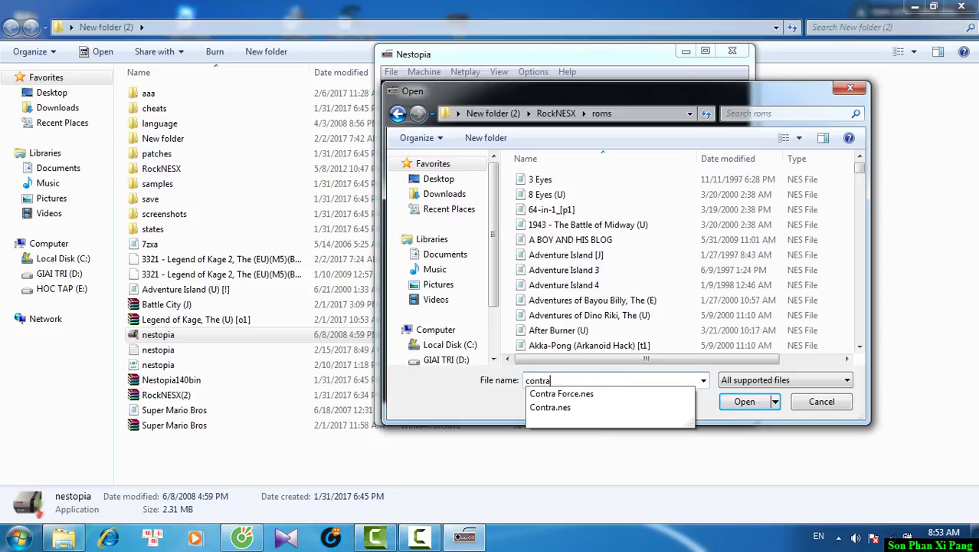
pyautogui.press('Return')
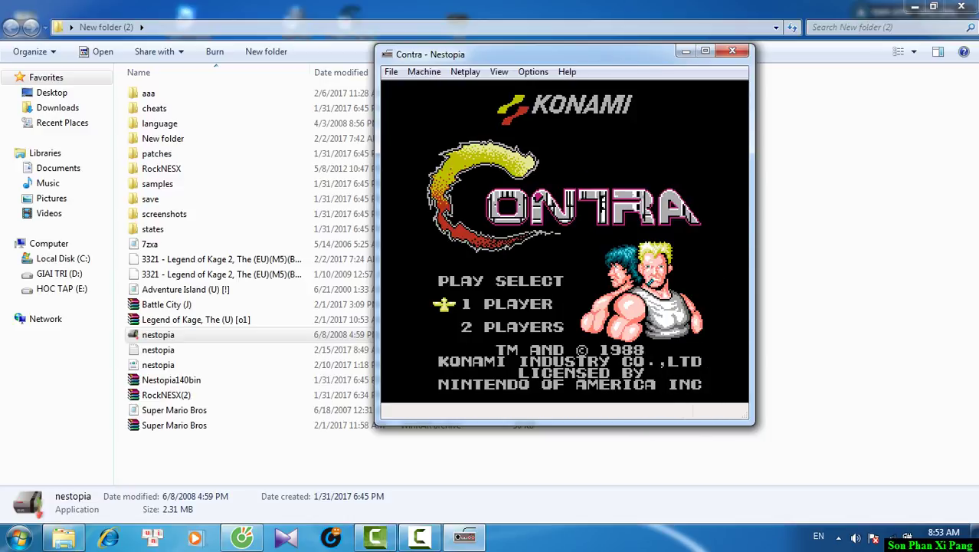
# - Start a one-player Contra game and play through the first stage toward the bridge, testing the movement and action controls
pyautogui.press('Return')
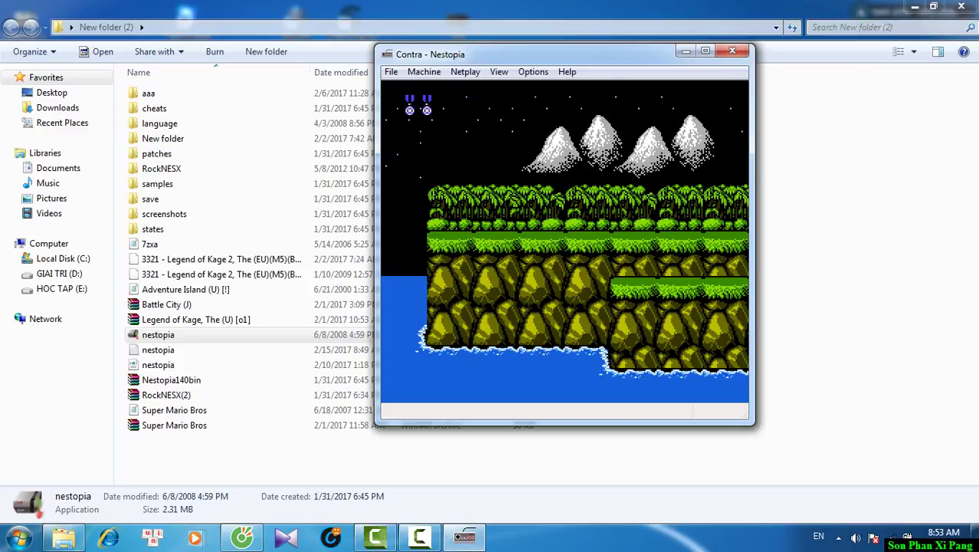
pyautogui.press('Right')
pyautogui.press('.')
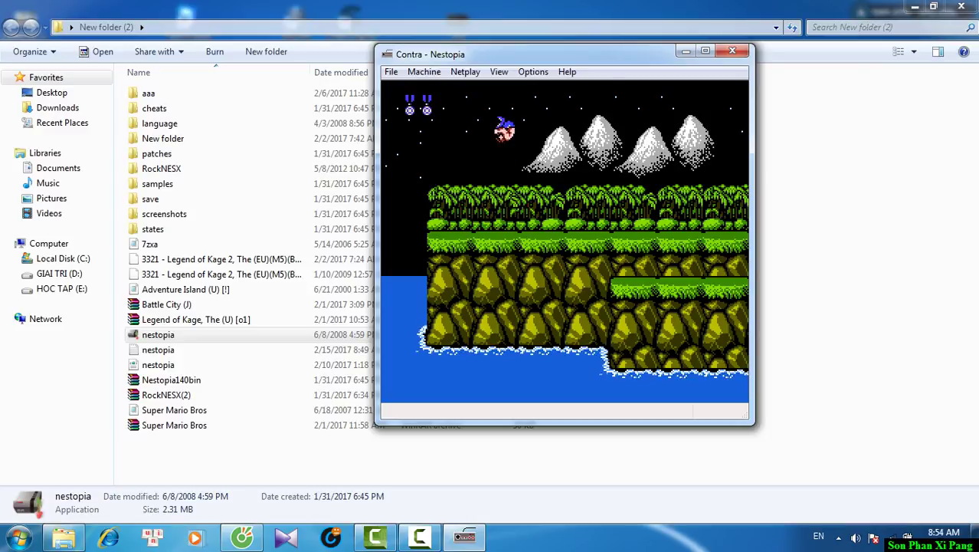
pyautogui.press('Right')
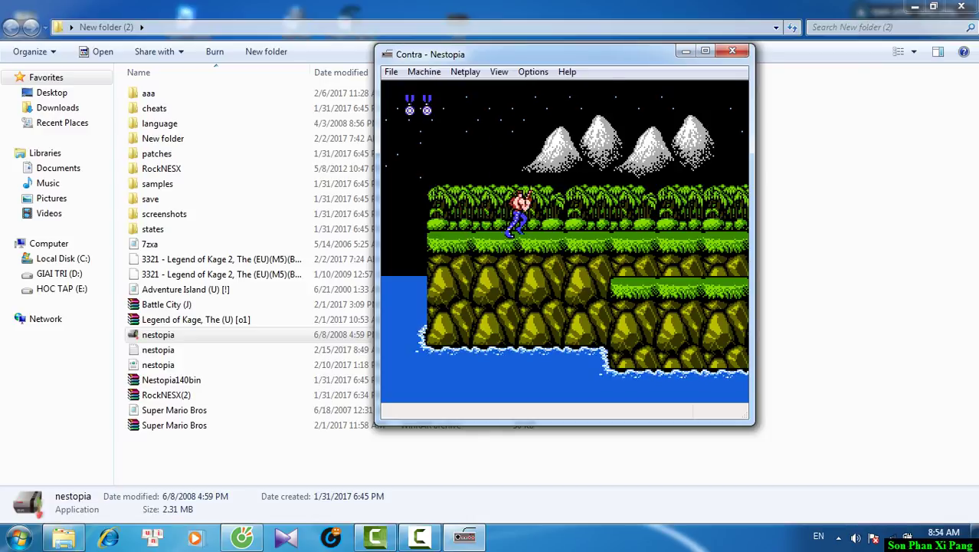
pyautogui.press('Right')
pyautogui.press('Right')
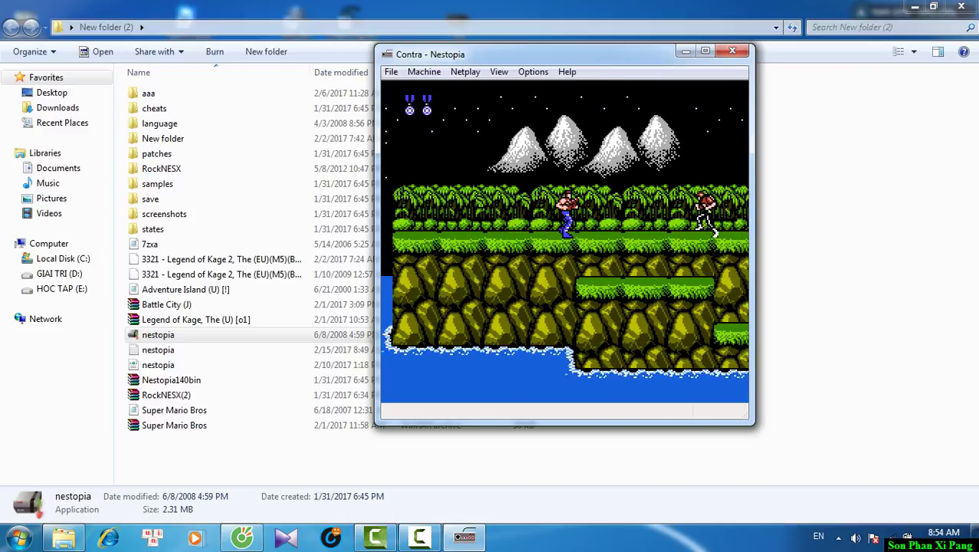
pyautogui.press('.')
pyautogui.press('Right')
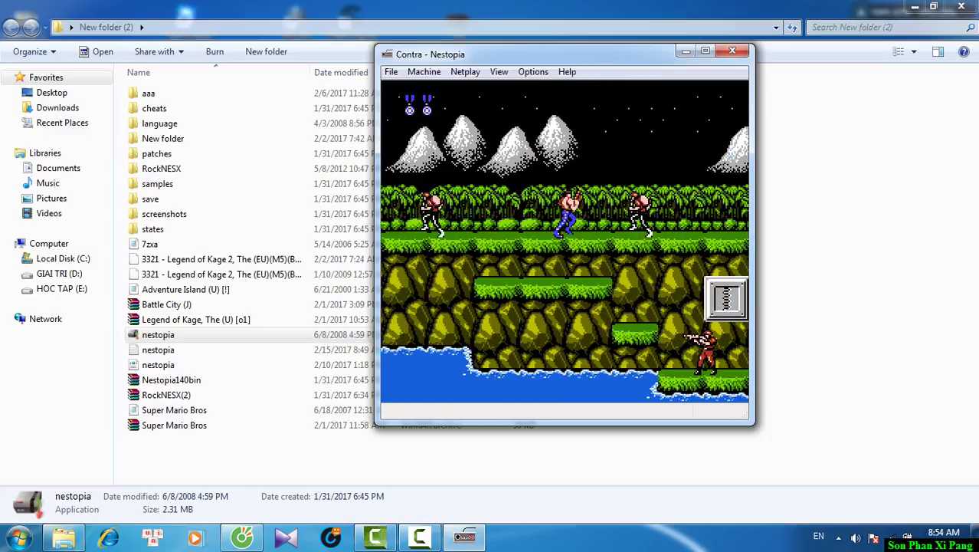
pyautogui.press('Right')
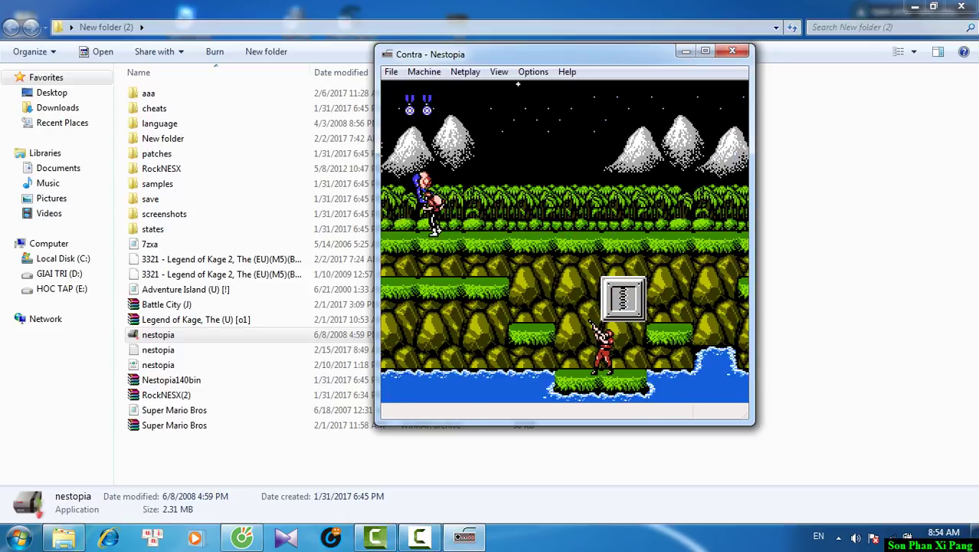
pyautogui.press('Left')
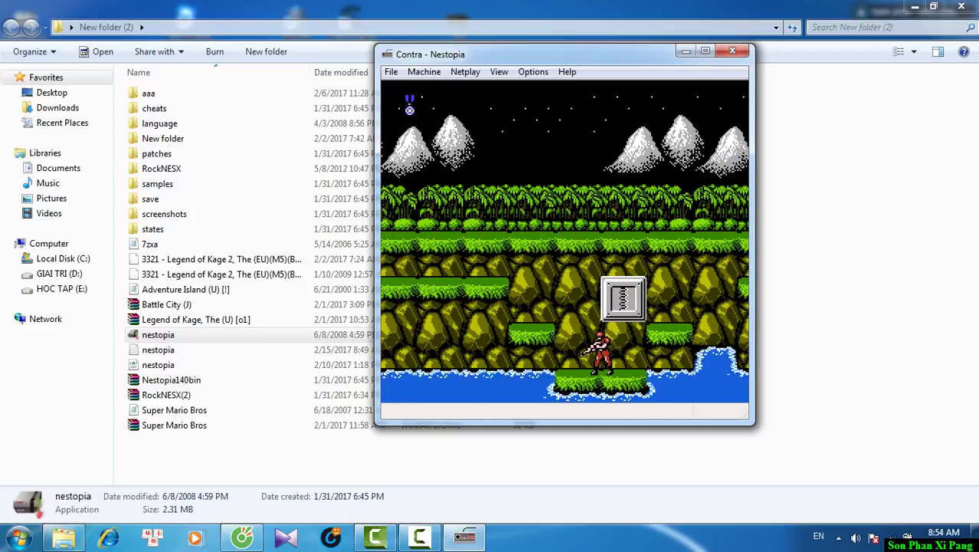
pyautogui.press('Right')
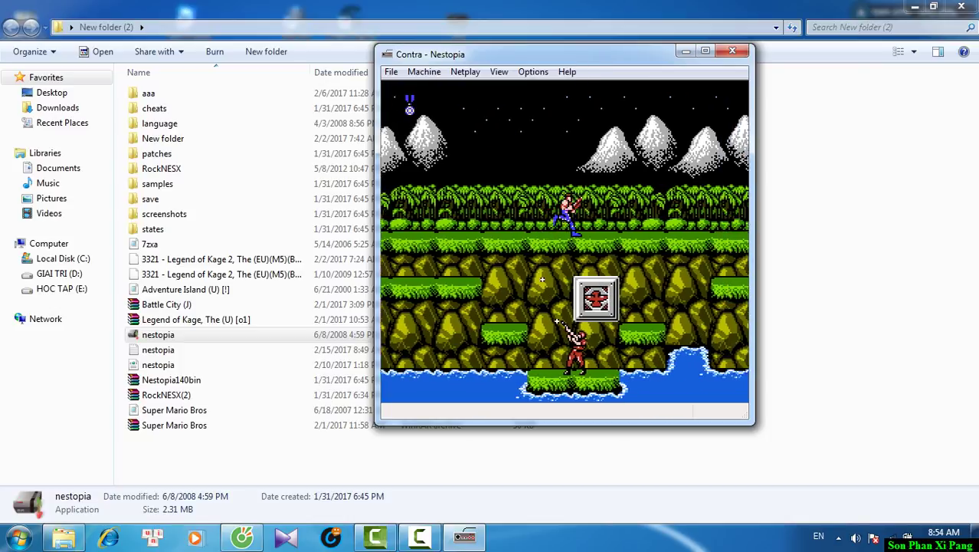
pyautogui.press('Right')
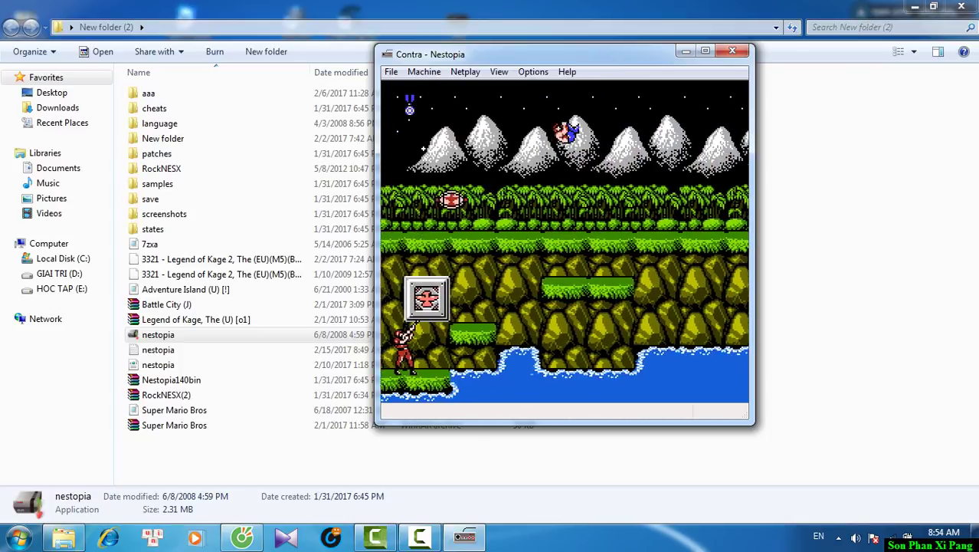
pyautogui.press('Right')
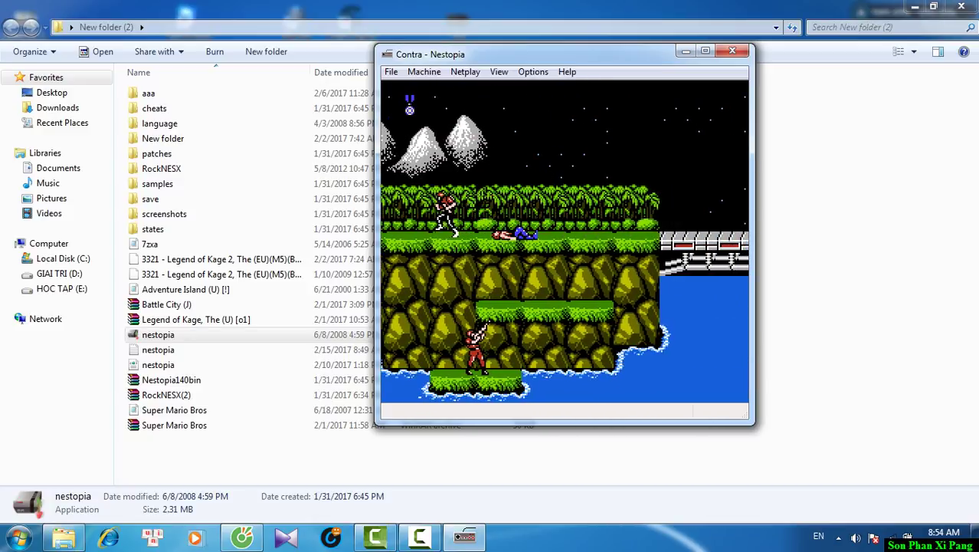
pyautogui.press('Right')
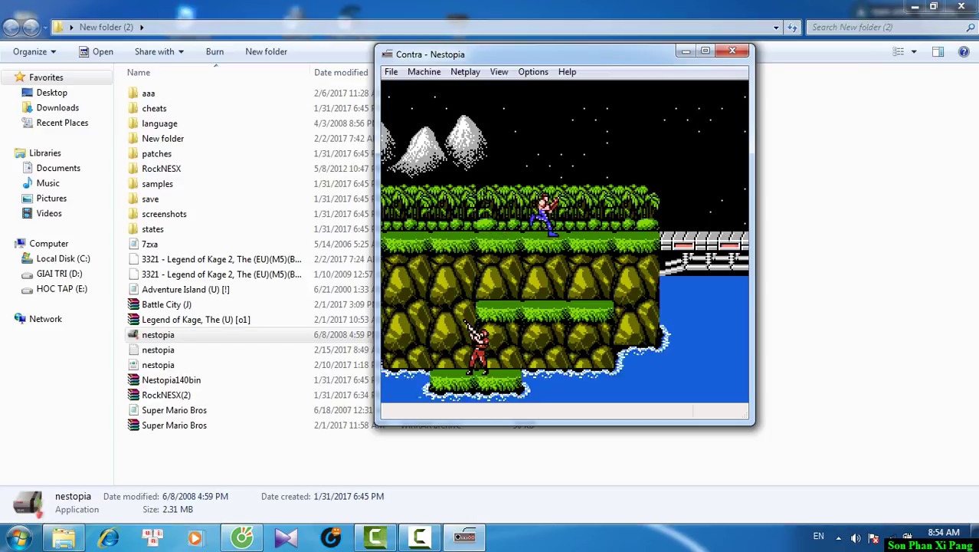
# - Examine the permanent and temporary codes in the emulator's cheat settings, then close them without changes
pyautogui.click(542, 76)
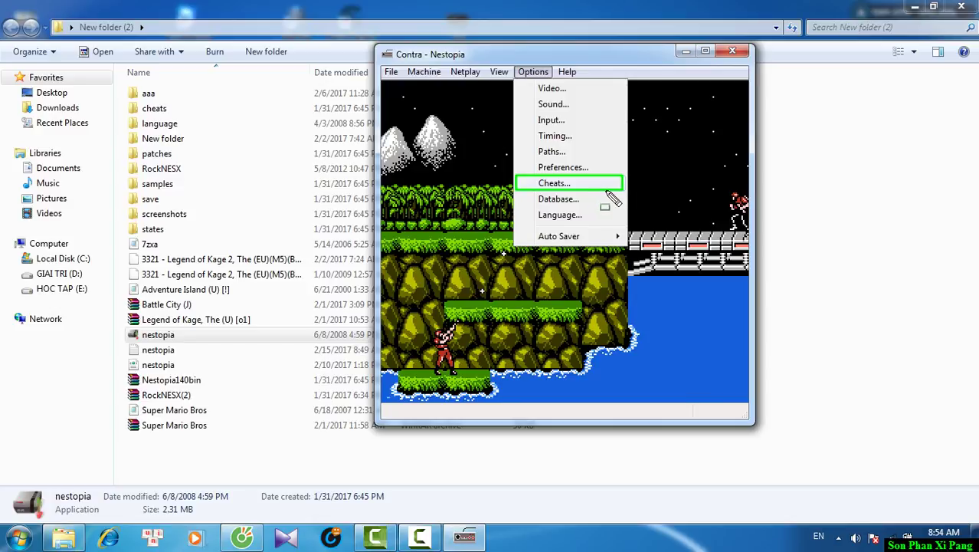
pyautogui.click(554, 184)
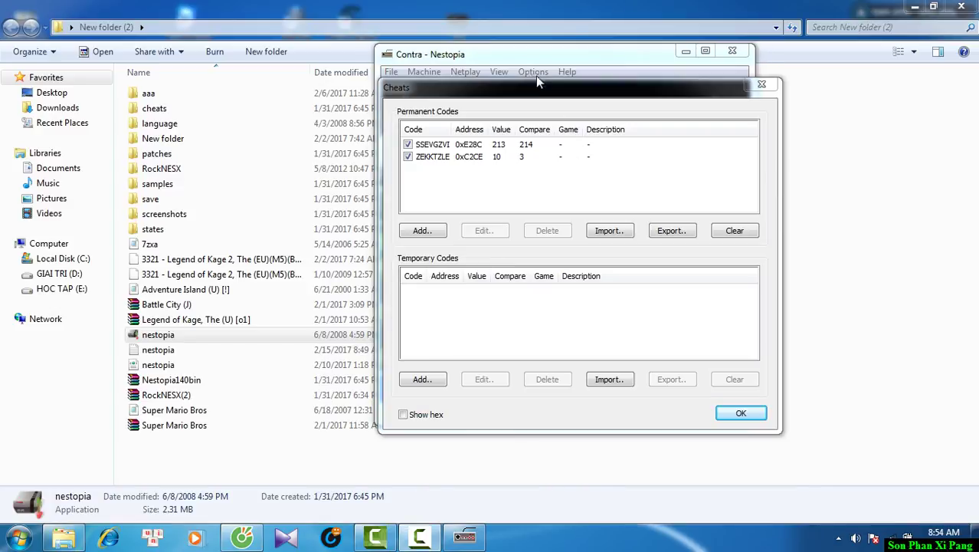
pyautogui.click(535, 73)
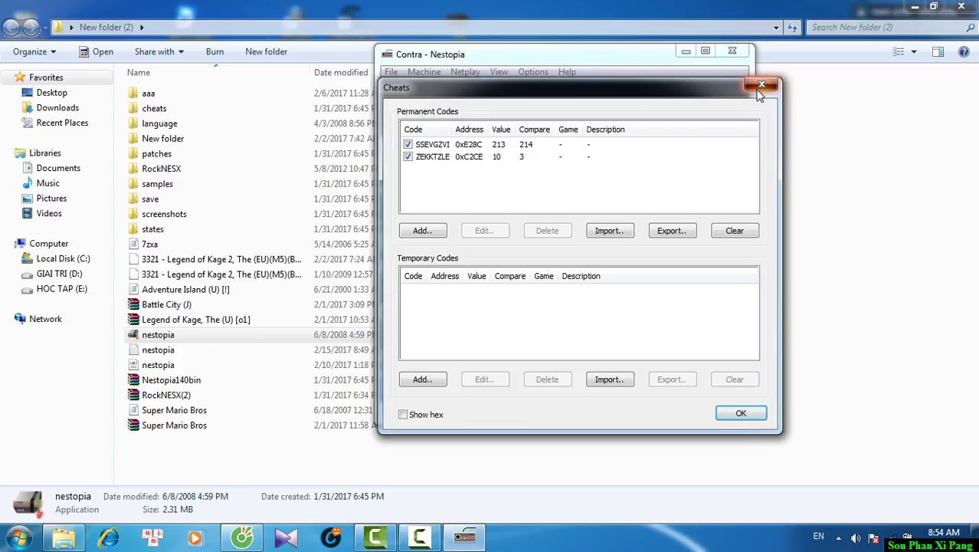
pyautogui.click(761, 85)
pyautogui.click(534, 72)
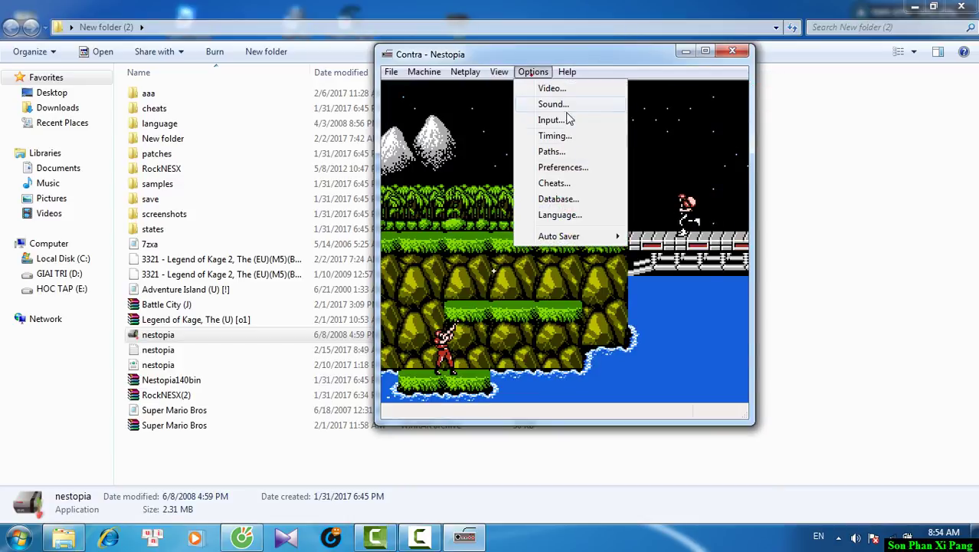
pyautogui.click(562, 186)
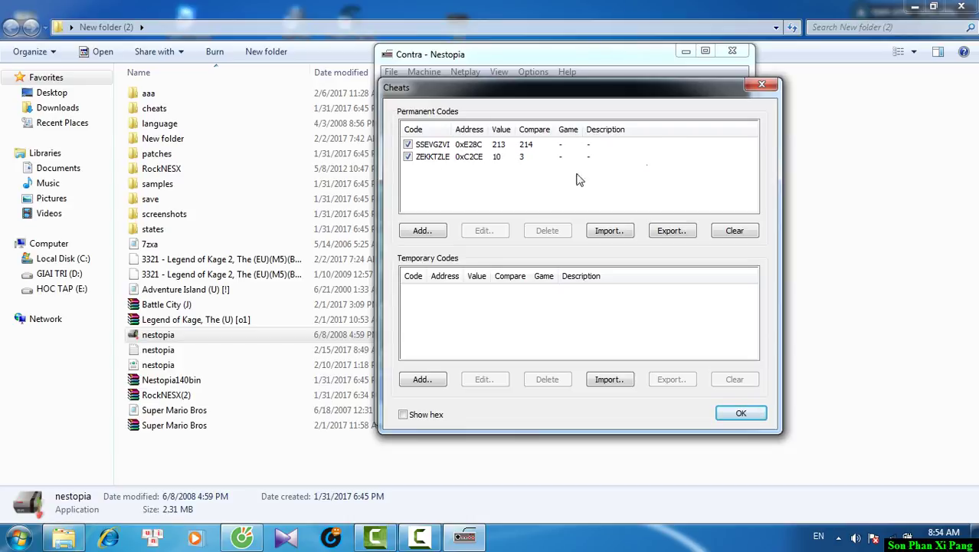
pyautogui.click(647, 166)
pyautogui.click(762, 84)
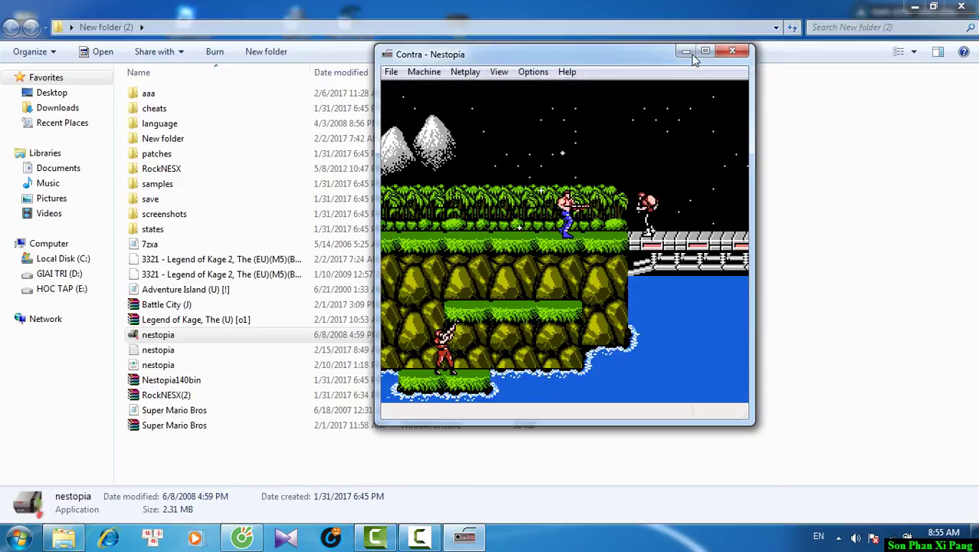
# - Minimize the emulator and folder windows, and look up the Contra codes in the desktop text file named cheat
pyautogui.click(686, 52)
pyautogui.click(915, 7)
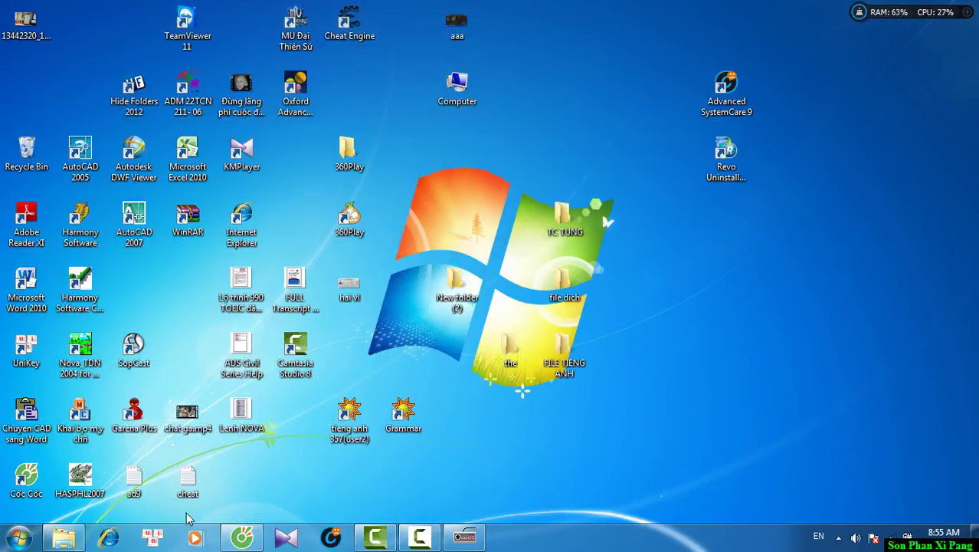
pyautogui.click(189, 479)
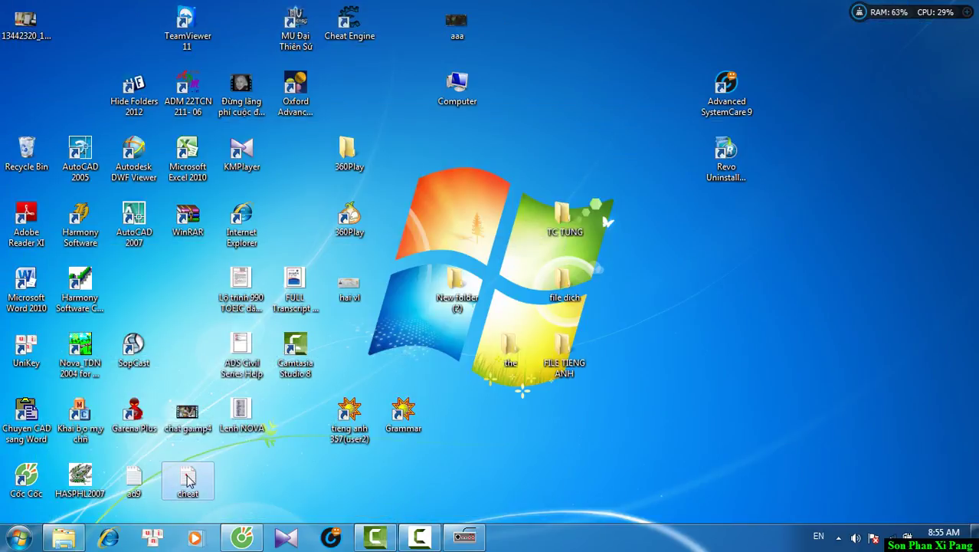
pyautogui.doubleClick(189, 479)
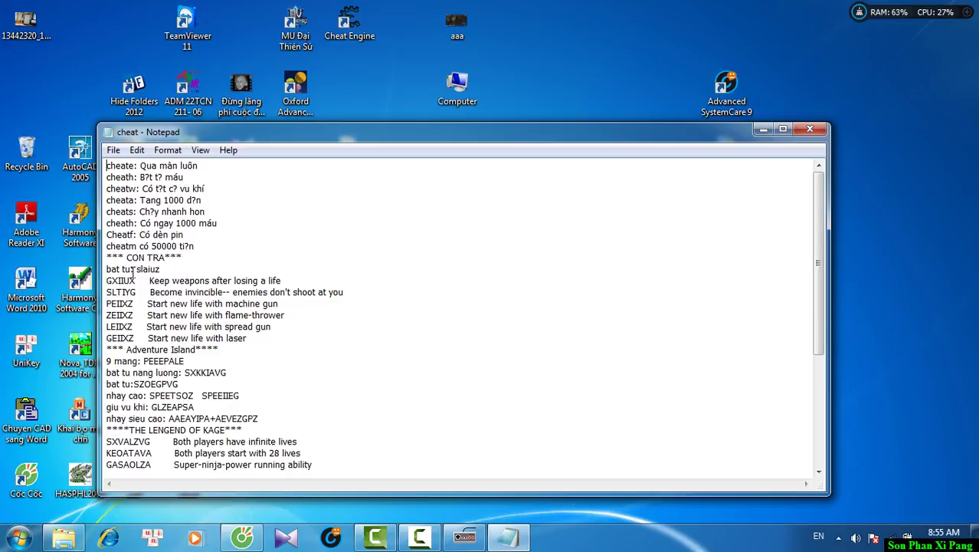
pyautogui.click(331, 244)
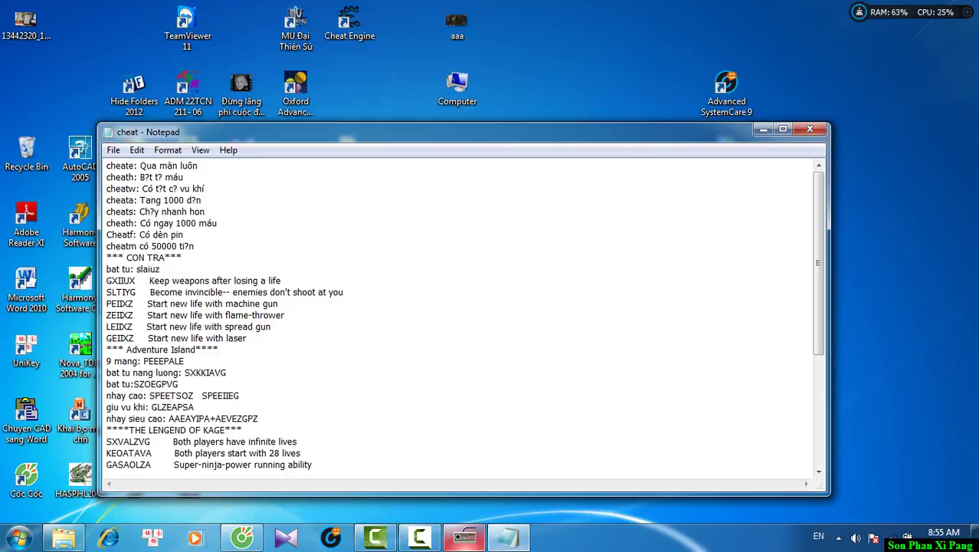
# - Return to Nestopia and clear all permanent codes in its cheat settings
pyautogui.click(466, 537)
pyautogui.click(532, 72)
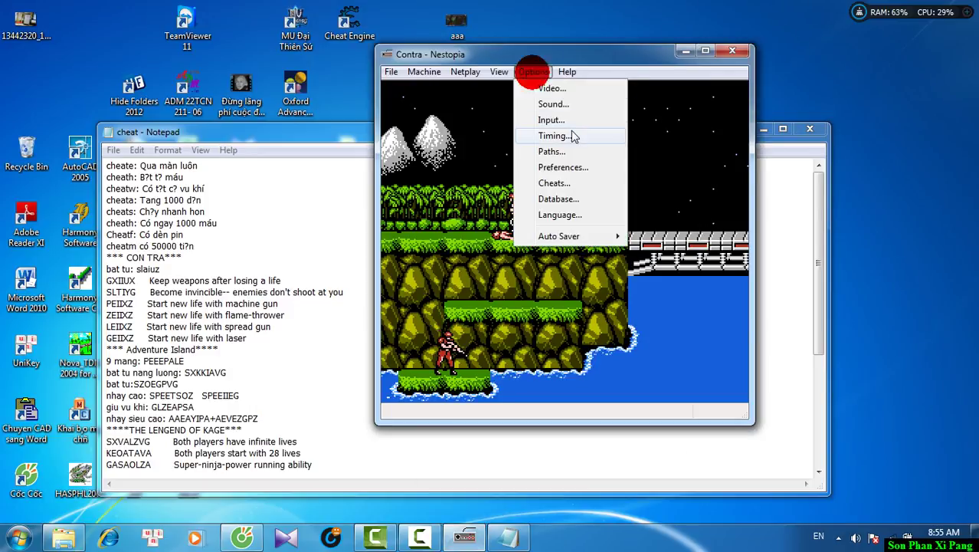
pyautogui.click(560, 184)
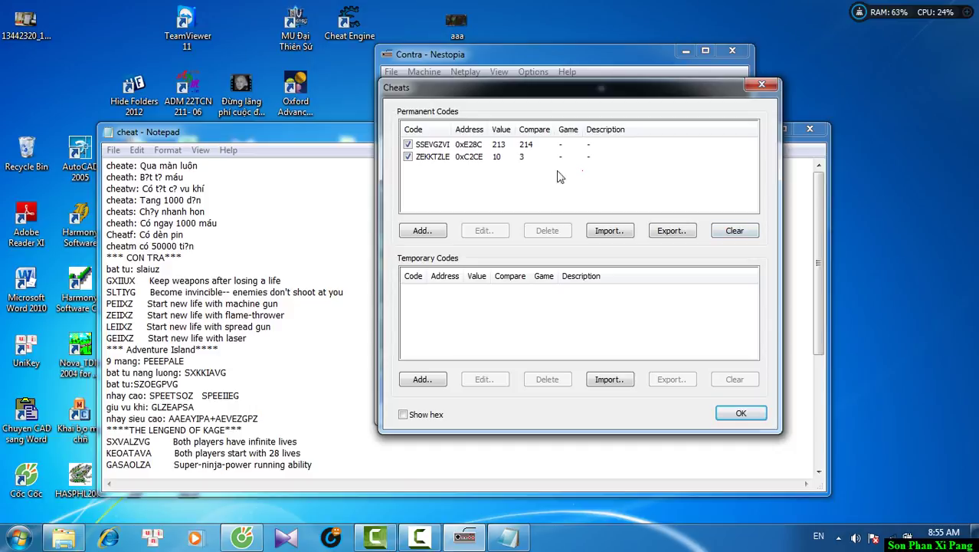
pyautogui.click(743, 230)
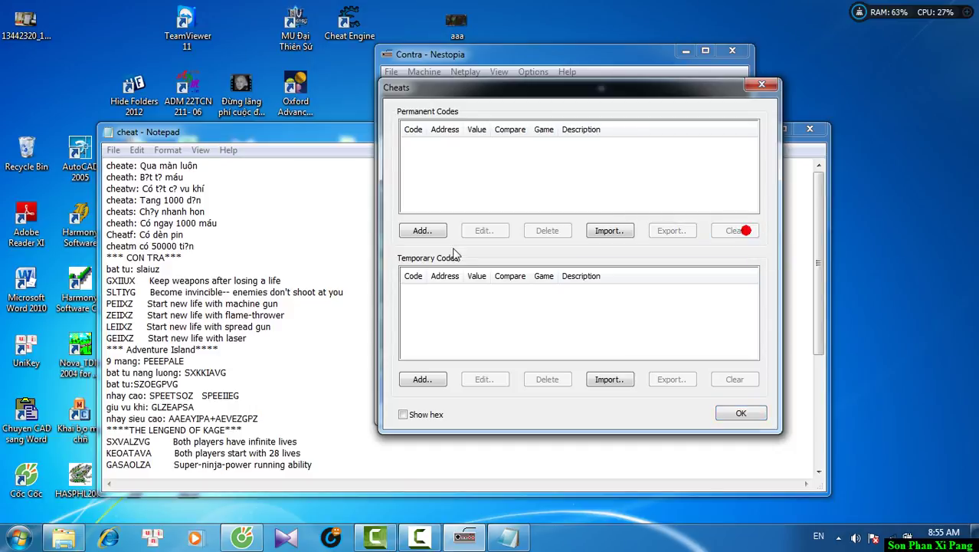
# - Add the Game Genie code SLAIUZ to the permanent cheats, accept the cheat settings, and continue the Contra game
pyautogui.click(423, 231)
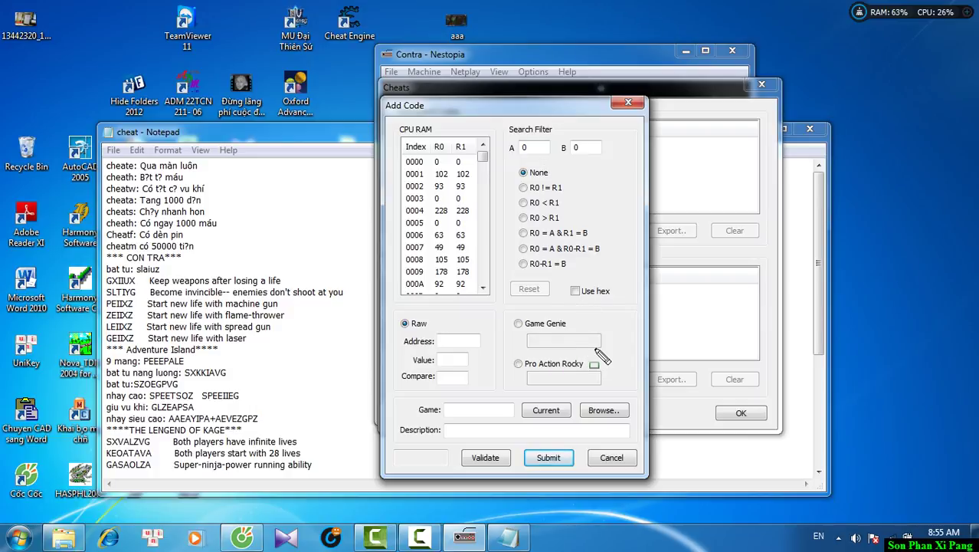
pyautogui.click(519, 324)
pyautogui.click(556, 342)
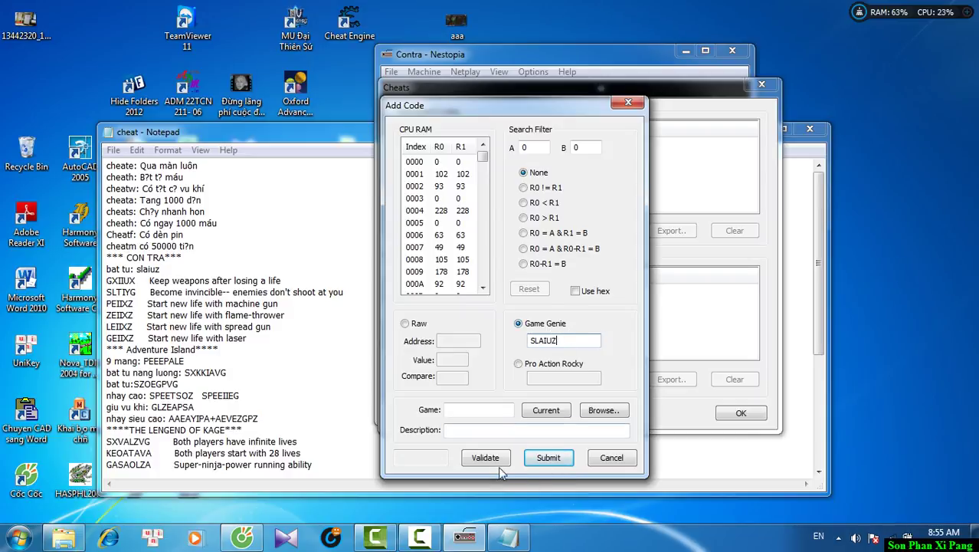
pyautogui.click(555, 460)
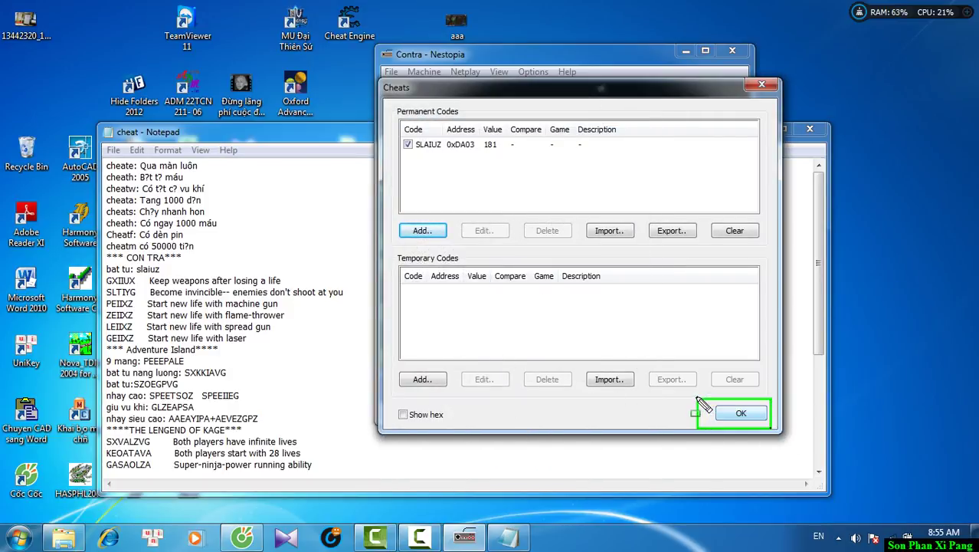
pyautogui.click(739, 412)
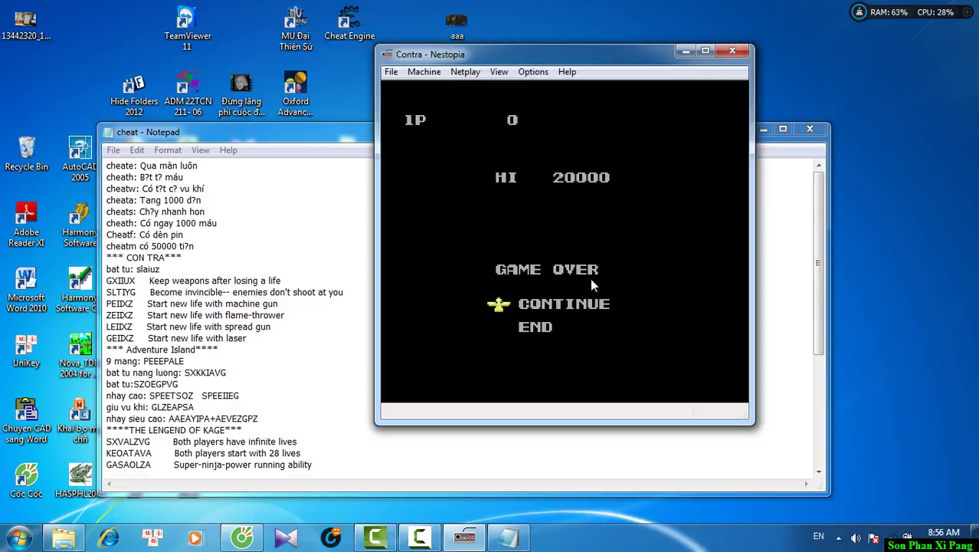
pyautogui.press('Return')
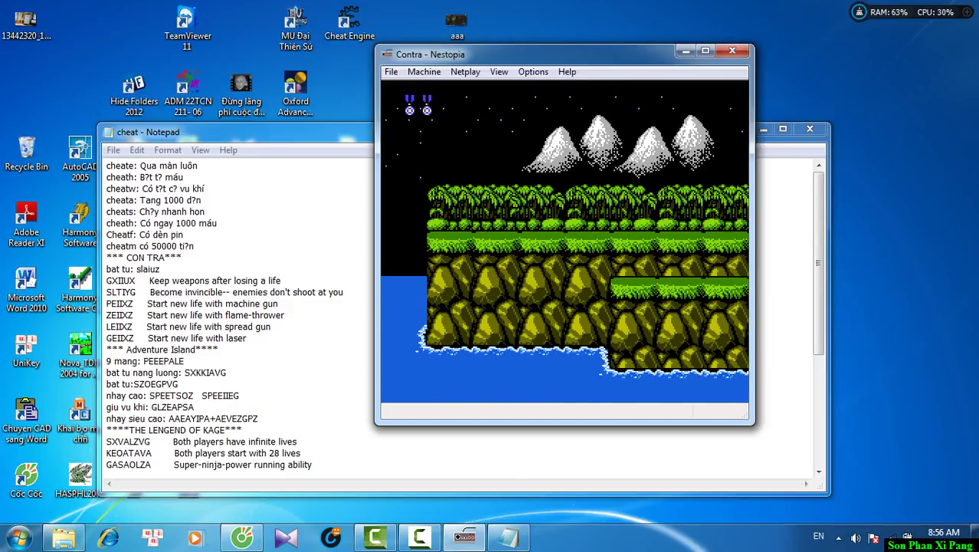
# - Play Contra with the cheat active, advancing the character rightward through the jungle level and aiming upward along the way
pyautogui.press('Right')
pyautogui.press('Right')
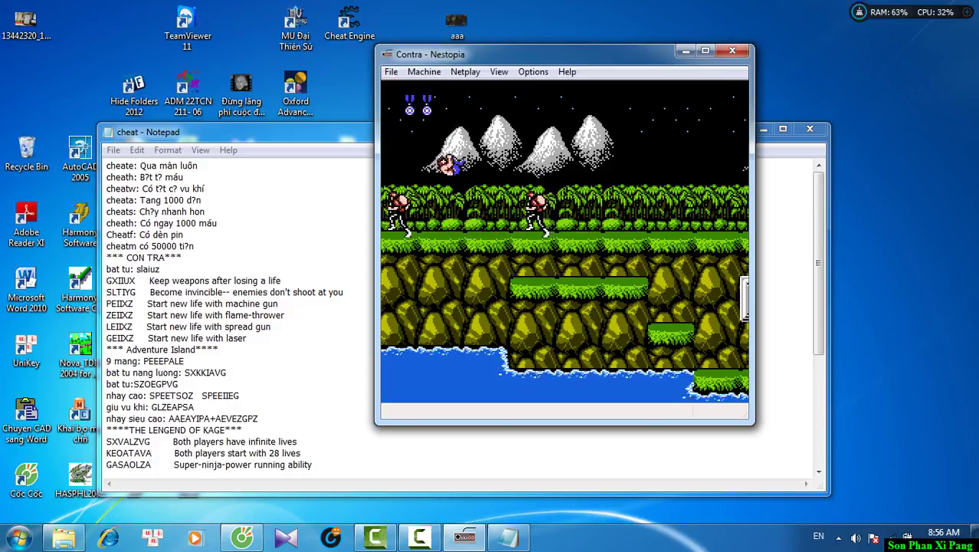
pyautogui.press('Right')
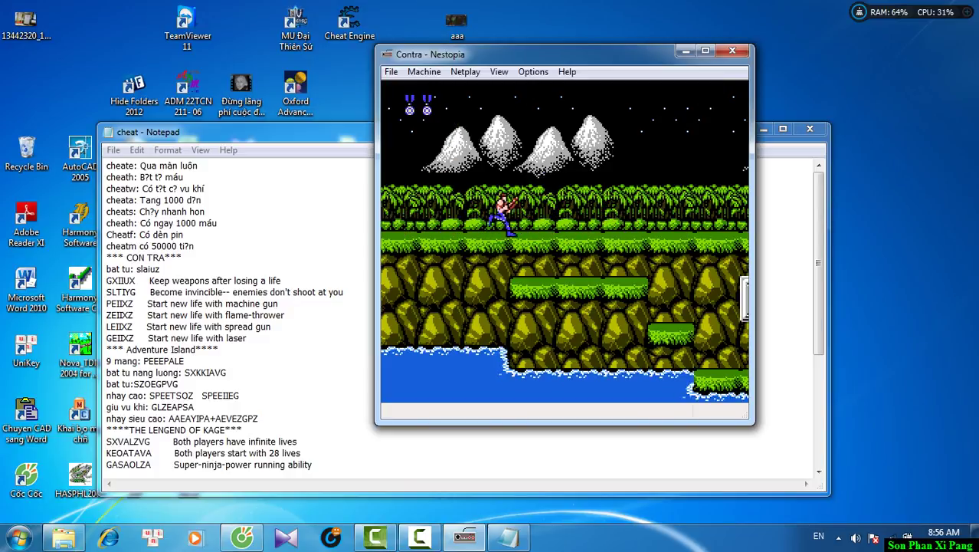
pyautogui.press('Right')
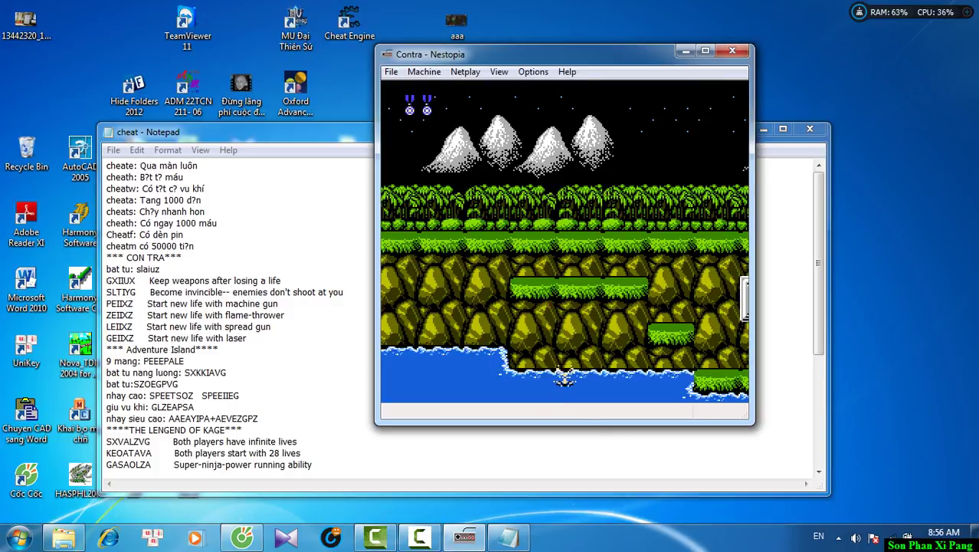
pyautogui.press('Right')
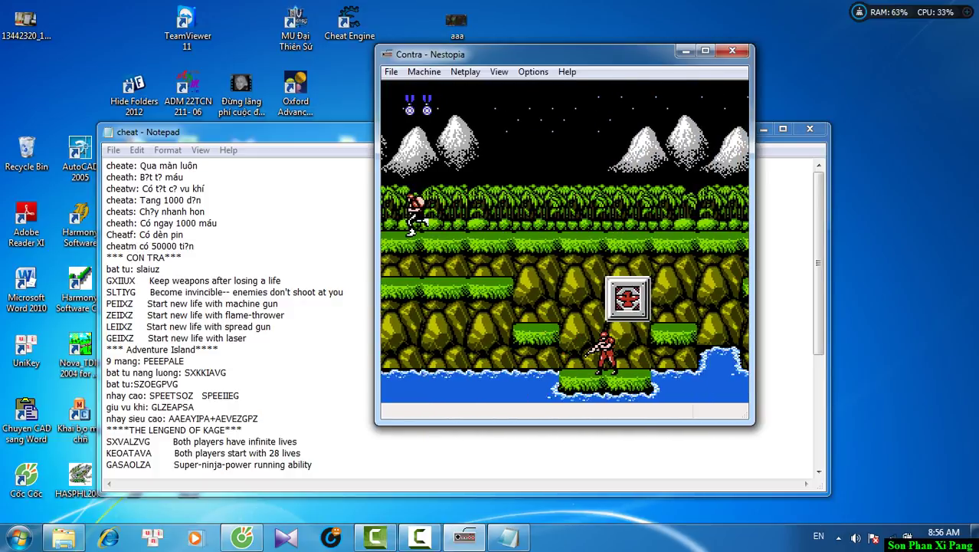
pyautogui.press('Up')
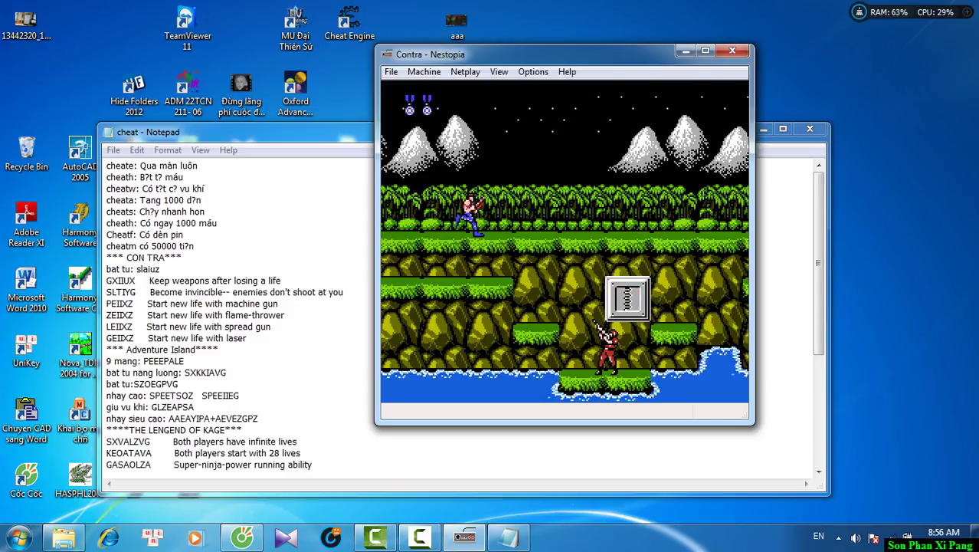
pyautogui.press('Right')
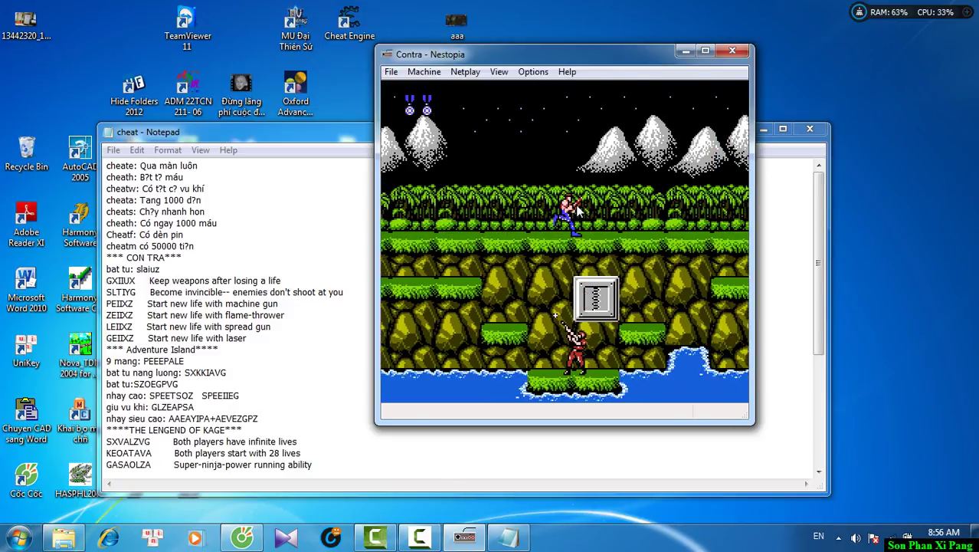
# - Review the Contra weapon and invincibility codes in the cheat text file, then close the file
pyautogui.click(245, 148)
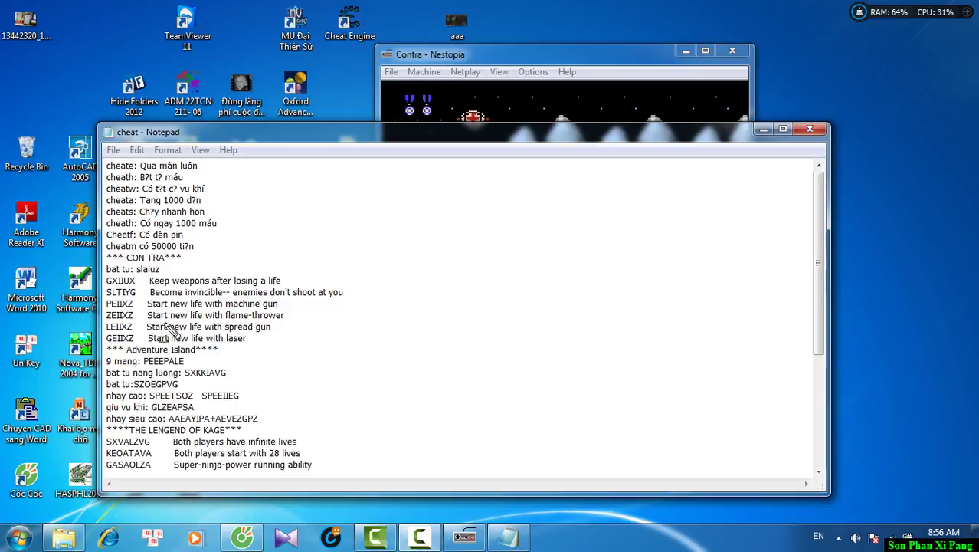
pyautogui.click(121, 321)
pyautogui.moveTo(120, 316); pyautogui.dragTo(106, 289)
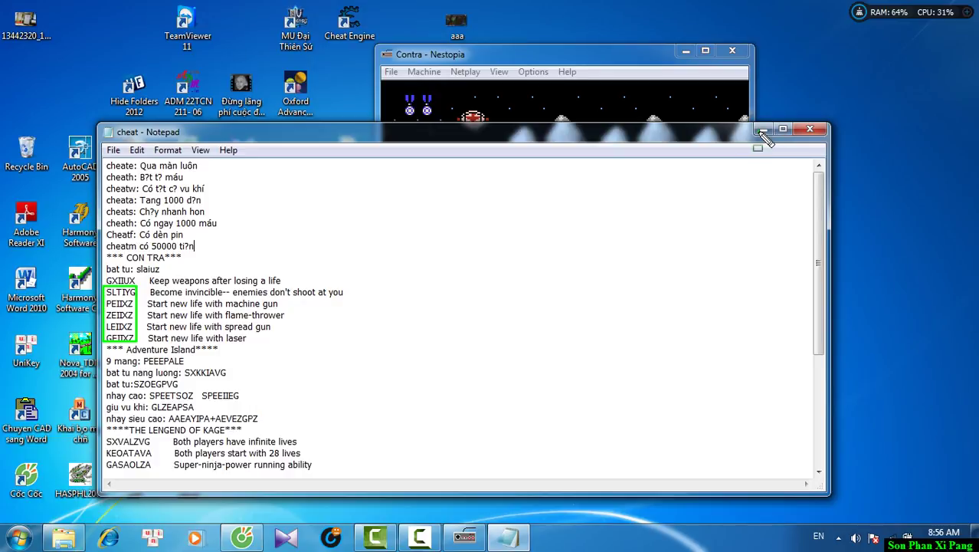
pyautogui.click(810, 128)
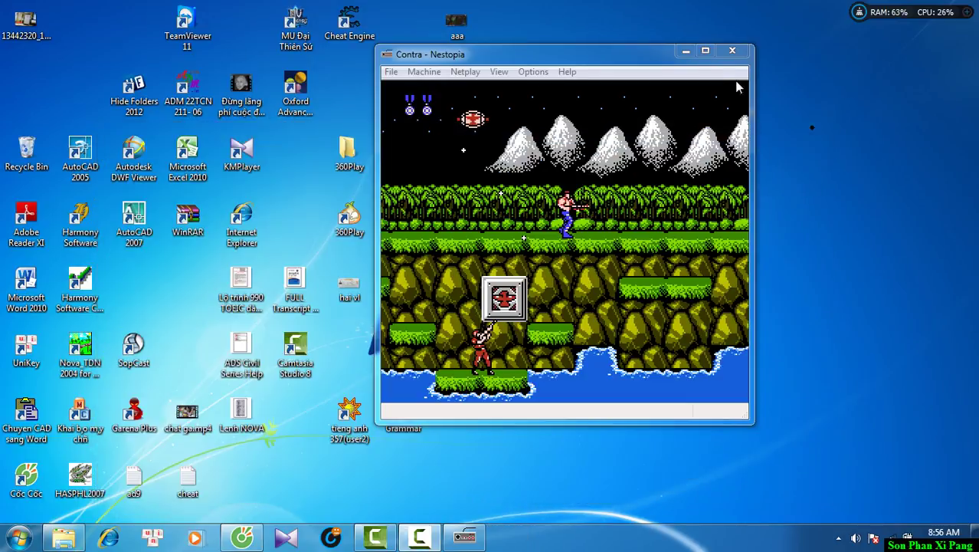
# - Minimize Nestopia, switch to the Cốc Cốc browser, and open google.com.vn in a new tab
pyautogui.click(686, 51)
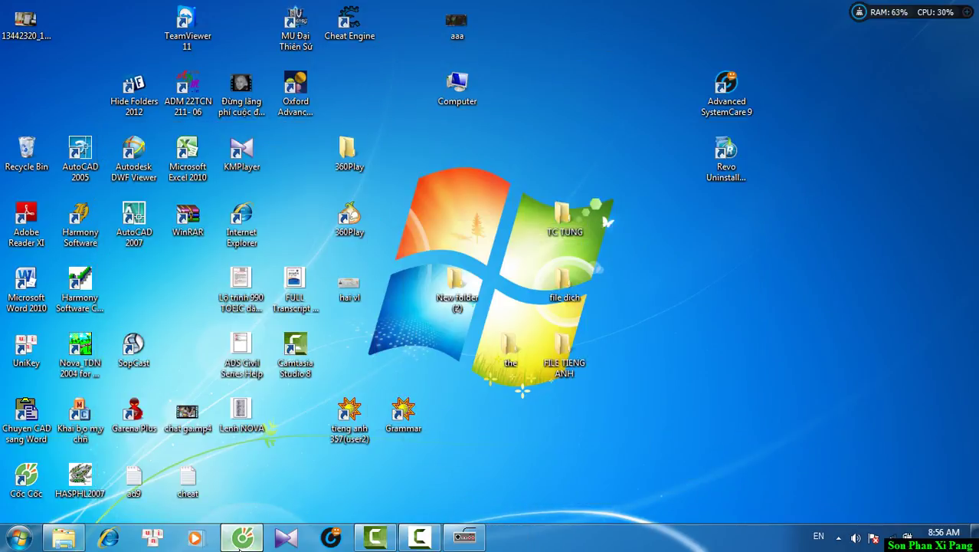
pyautogui.click(240, 545)
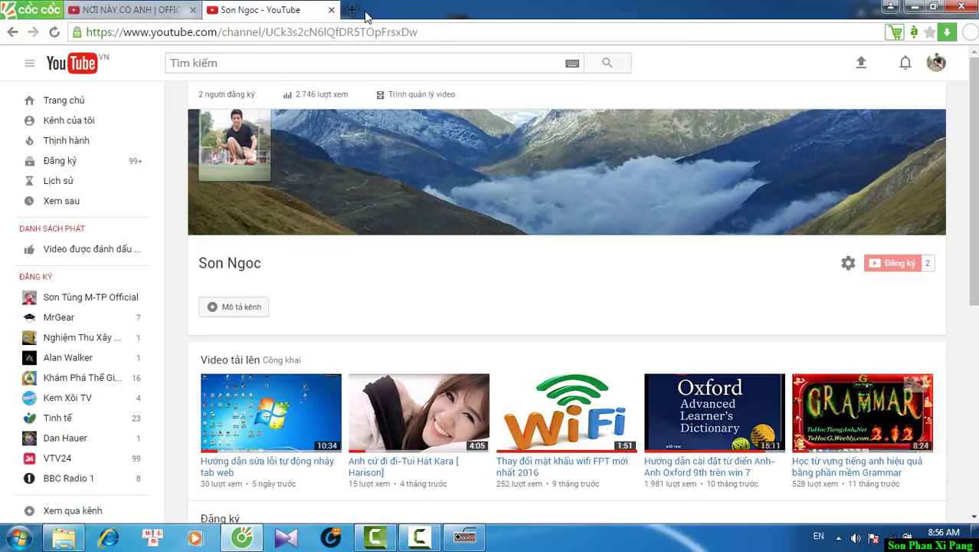
pyautogui.click(353, 10)
pyautogui.write('g')
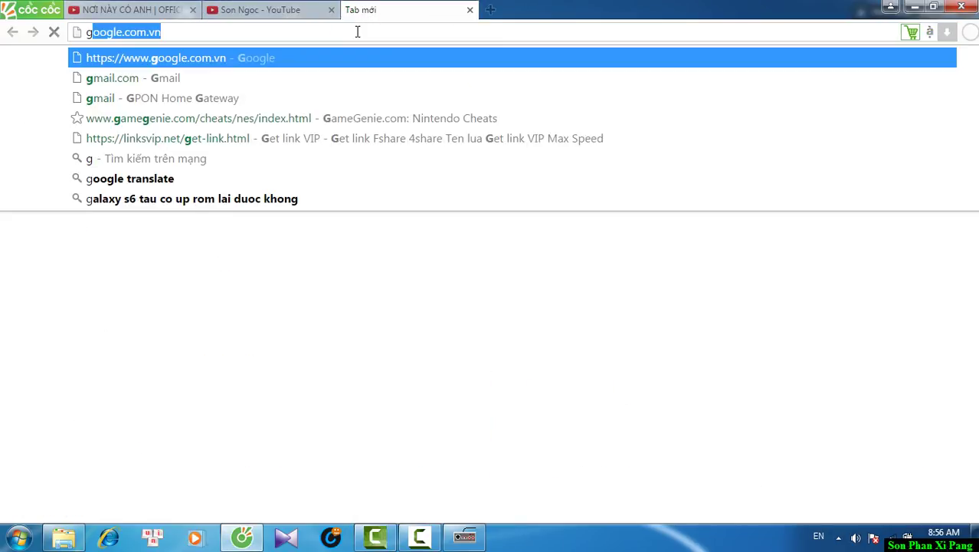
pyautogui.press('Return')
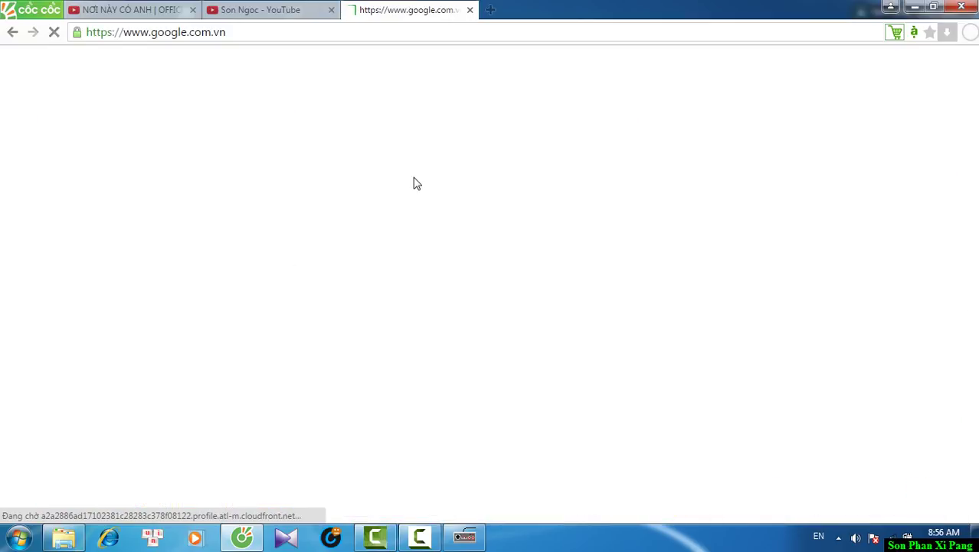
# - Search Google for "cheat contra"
pyautogui.write('c')
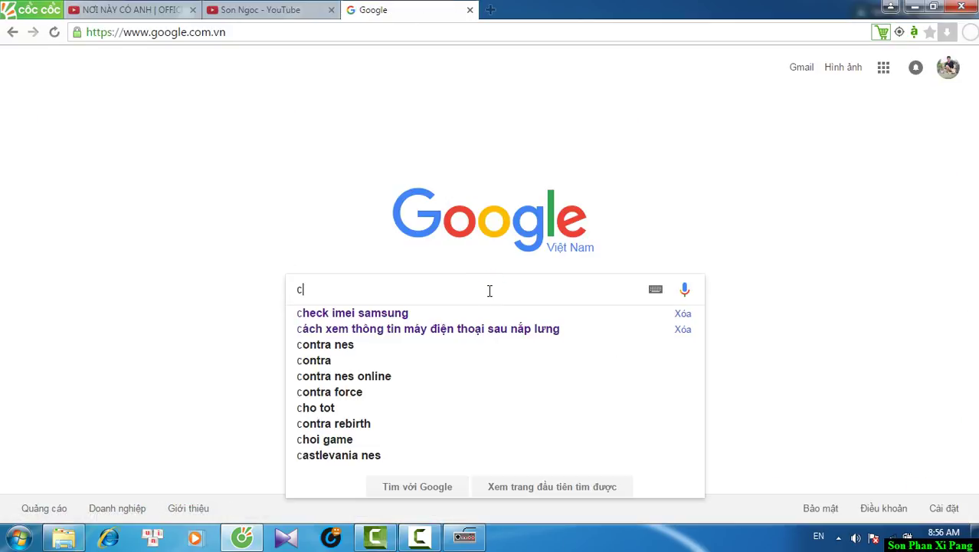
pyautogui.write('heat')
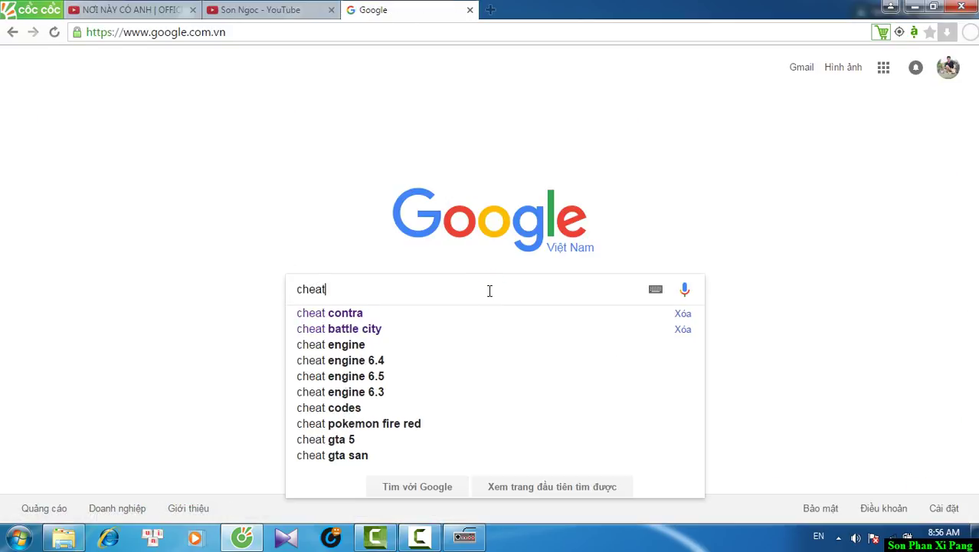
pyautogui.write(' contra')
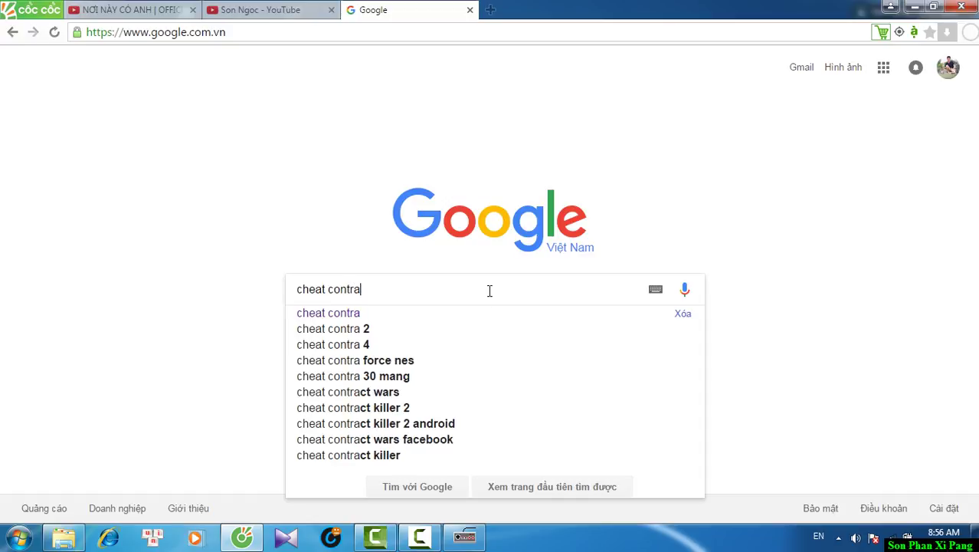
pyautogui.click(359, 316)
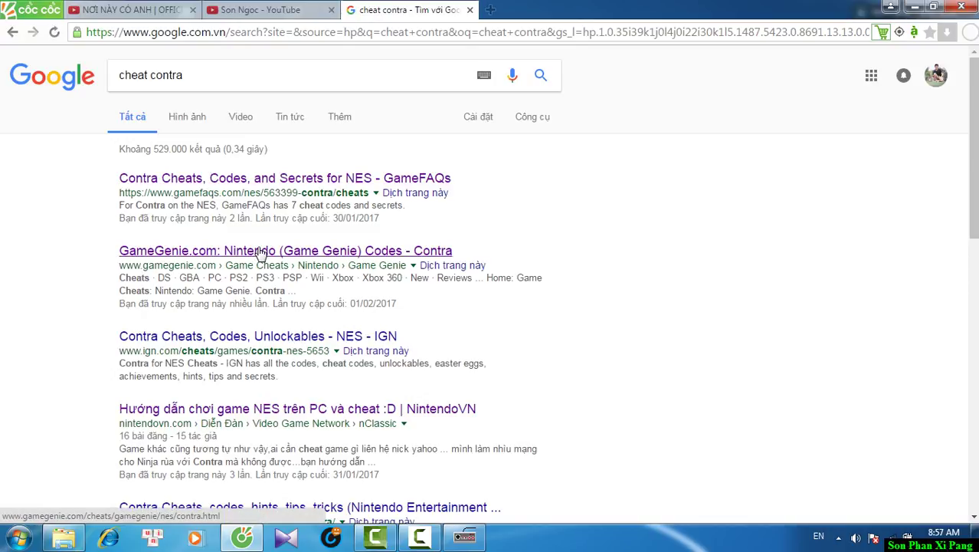
# - Open the GameGenie.com Contra result and examine its list of Game Genie codes
pyautogui.moveTo(315, 255)
pyautogui.mouseDown()
pyautogui.moveTo(471, 253)
pyautogui.moveTo(262, 265)
pyautogui.moveTo(120, 237)
pyautogui.mouseUp()
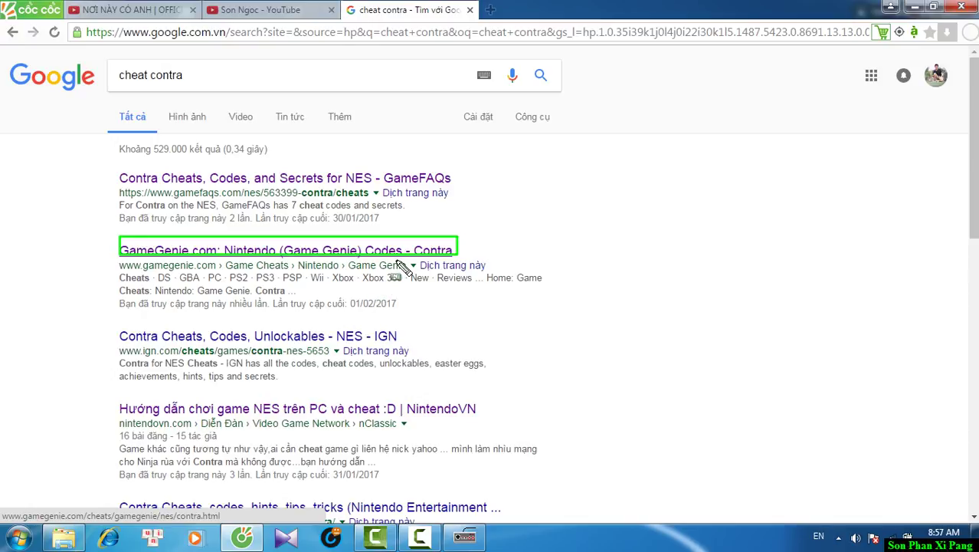
pyautogui.press('Escape')
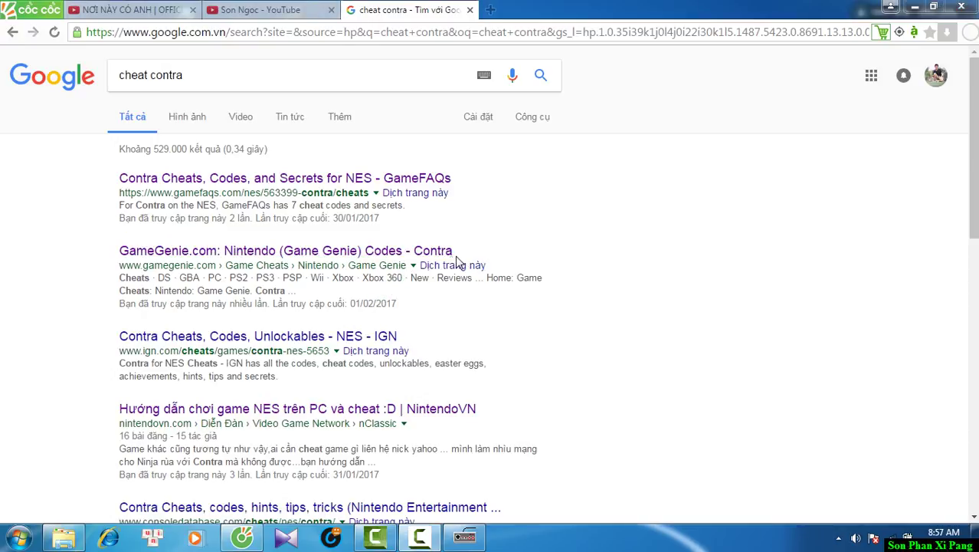
pyautogui.click(180, 258)
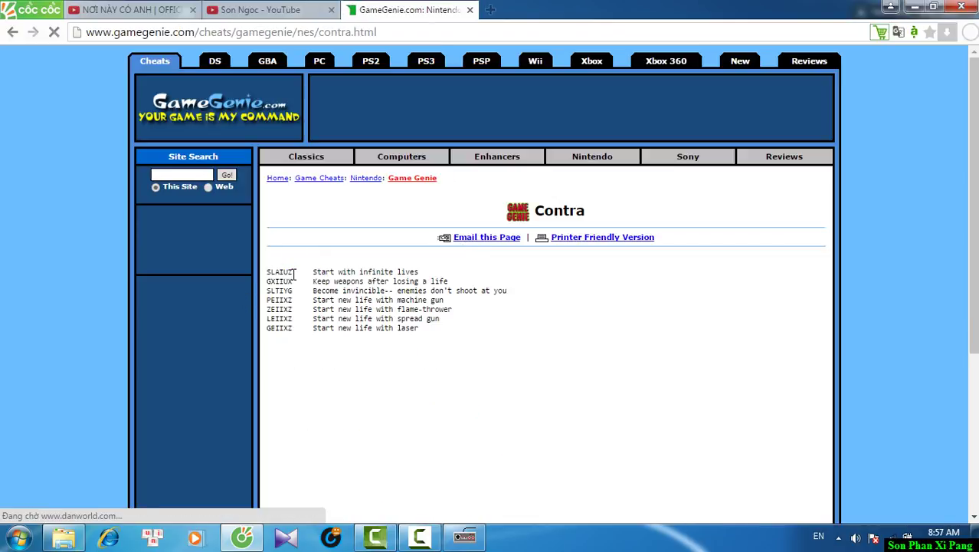
pyautogui.moveTo(420, 329); pyautogui.dragTo(278, 263)
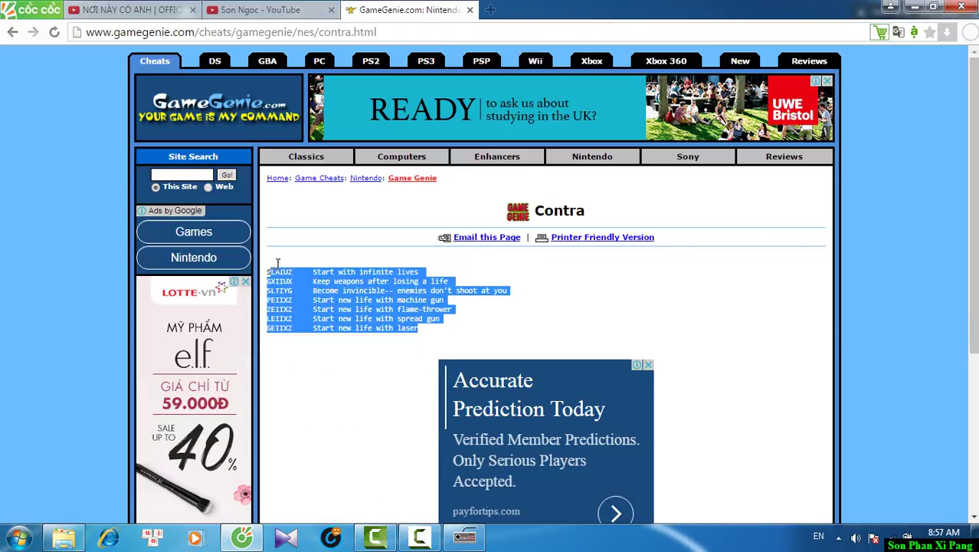
pyautogui.click(301, 240)
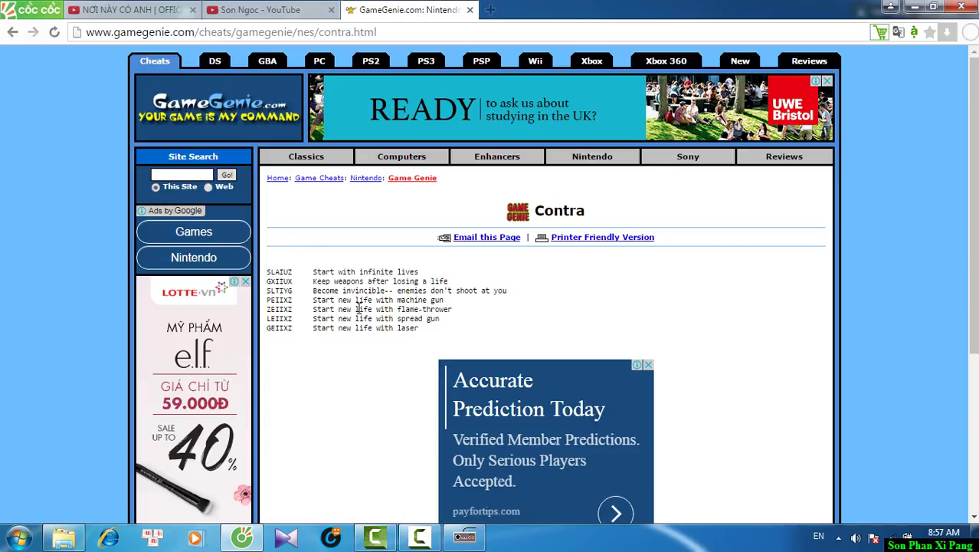